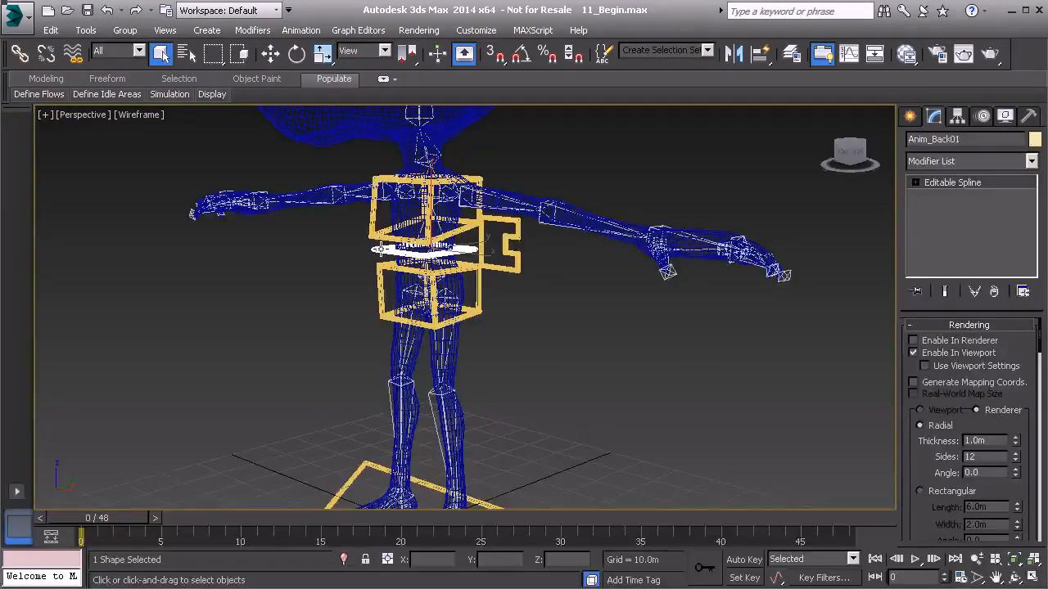
# Clone the Anim_Back01 control at the waist as a copy.
pyautogui.hotkey('ctrl', 'v')
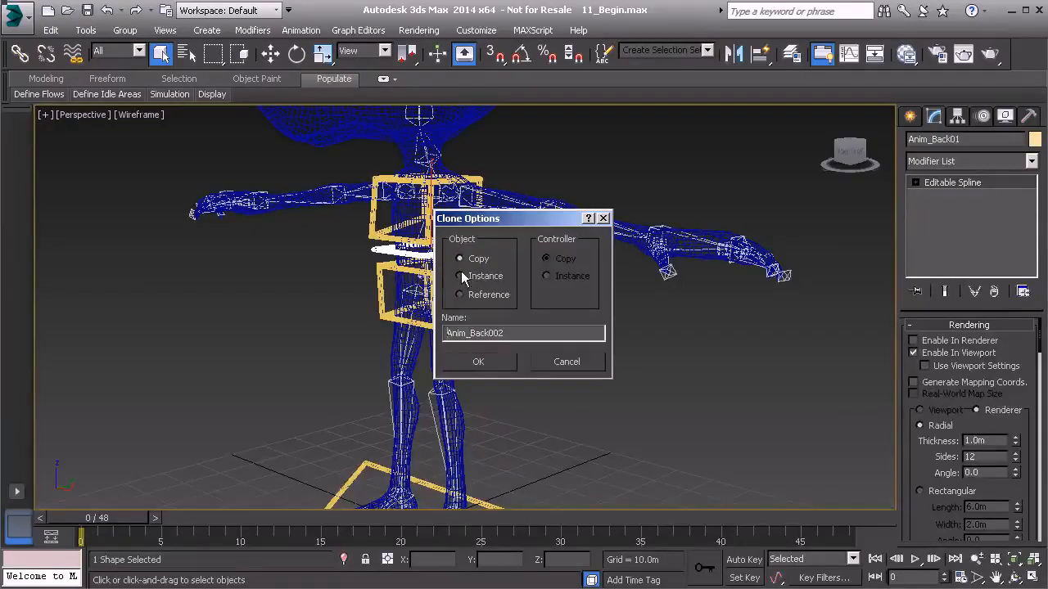
pyautogui.click(481, 360)
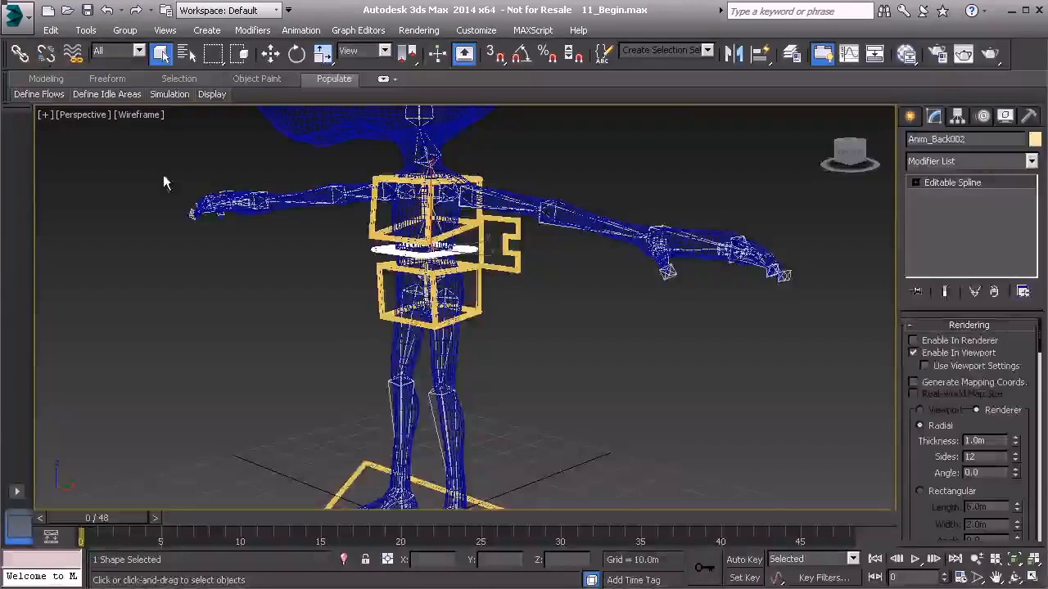
pyautogui.keyDown('alt'); pyautogui.moveTo(364, 290); pyautogui.dragTo(419, 287, button='middle'); pyautogui.keyUp('alt')
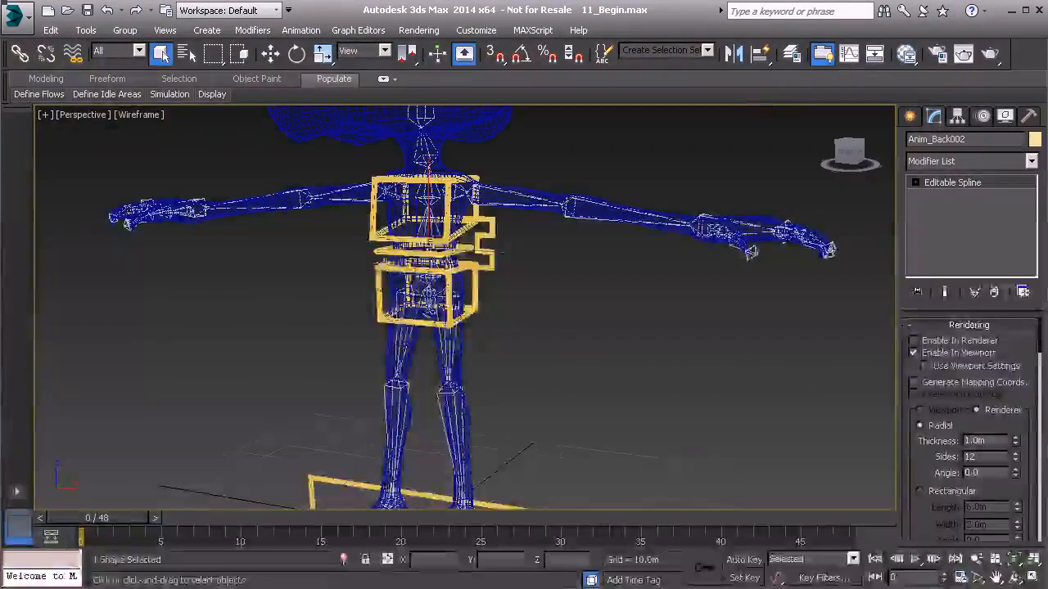
# Export only the selected back control copy as an FBX file named Square_Shape, keeping the existing export settings.
pyautogui.click(16, 27)
pyautogui.moveTo(57, 270)
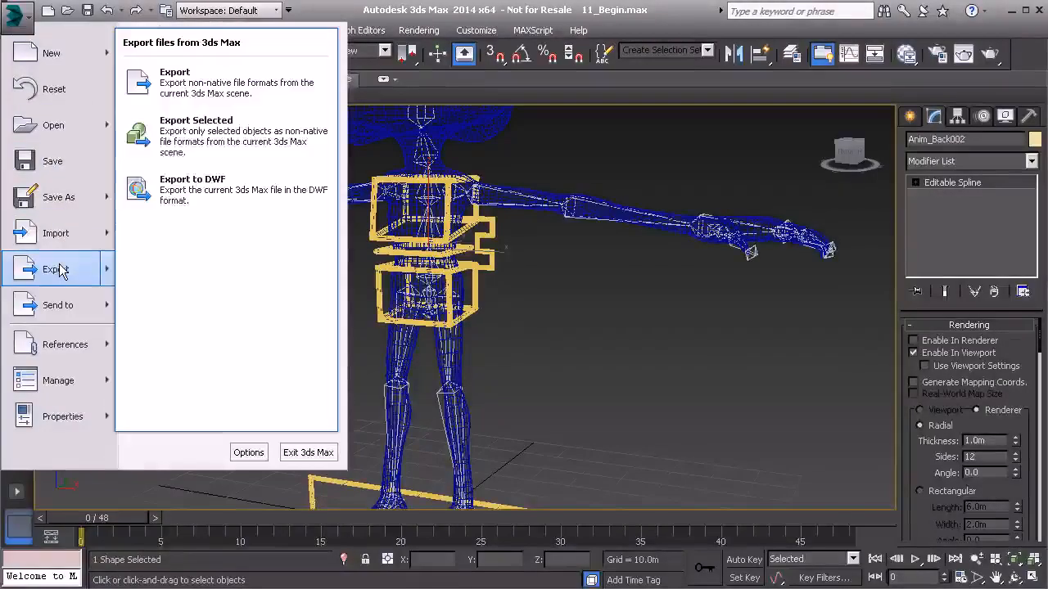
pyautogui.click(216, 161)
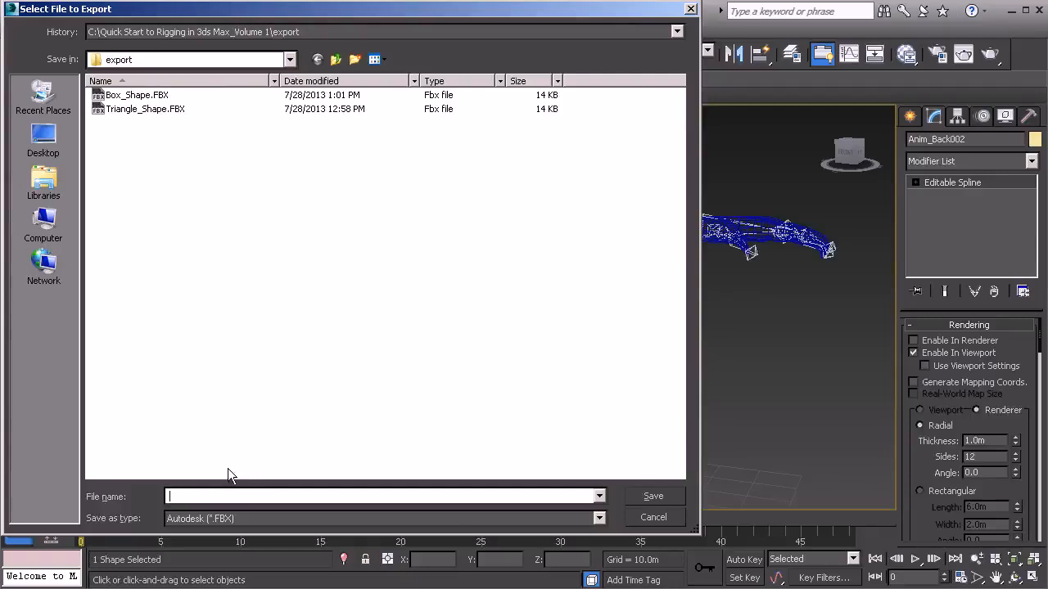
pyautogui.write('Square_Shape')
pyautogui.click(647, 496)
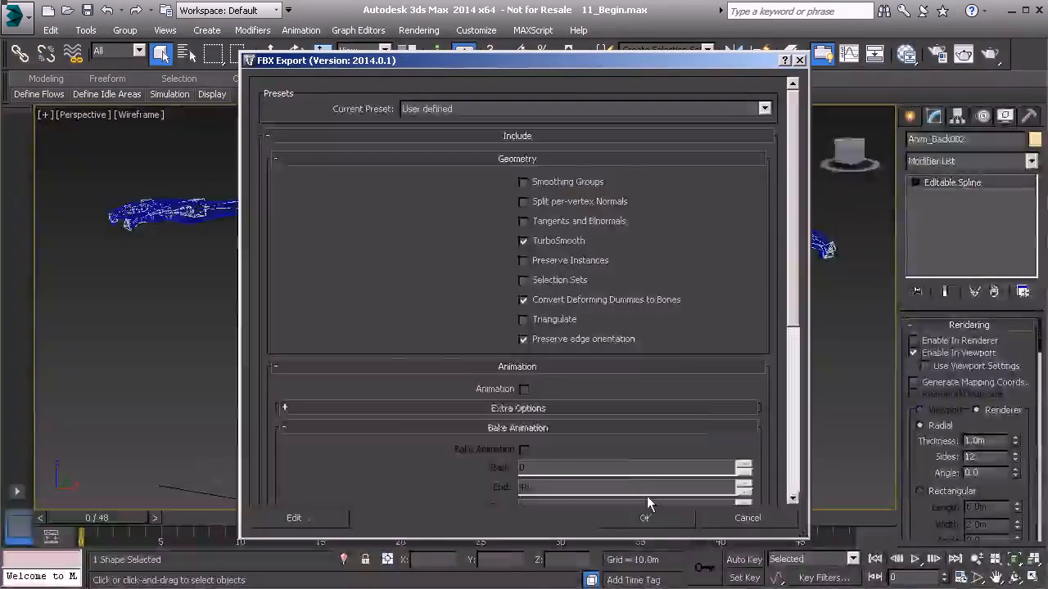
pyautogui.click(645, 519)
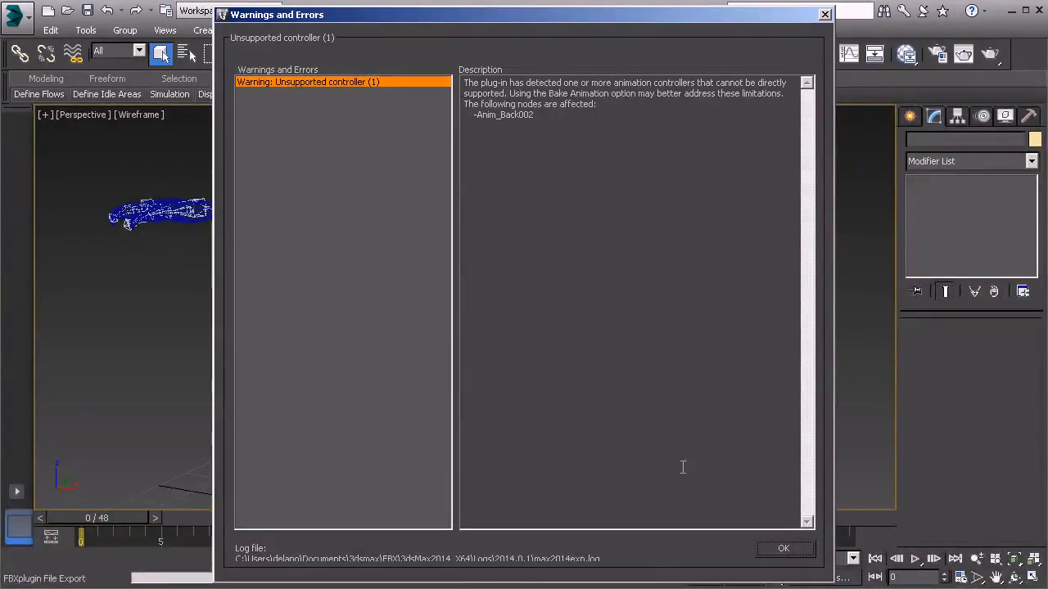
pyautogui.click(776, 551)
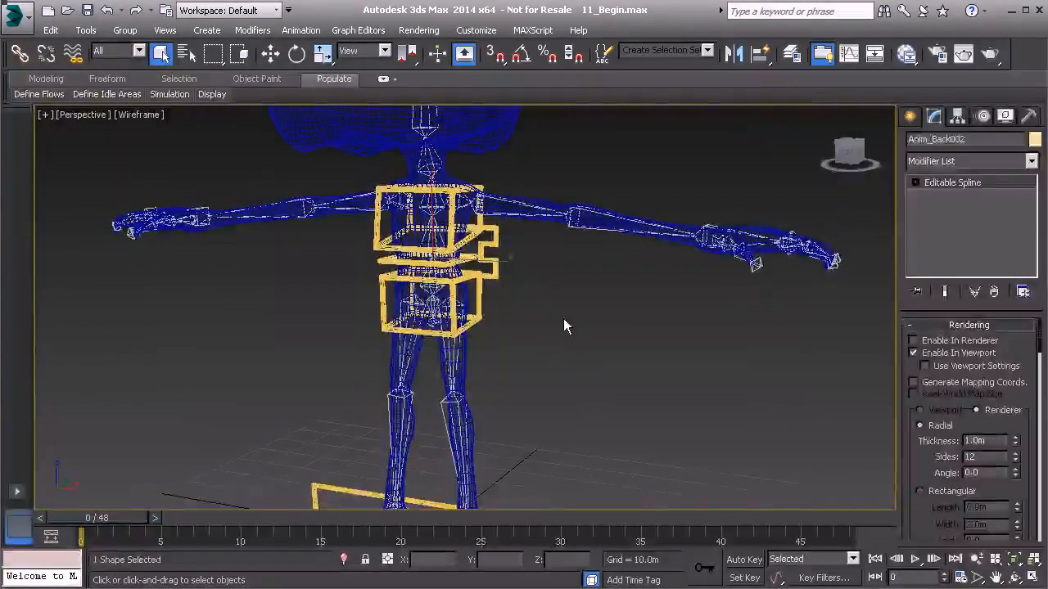
# Clone the Anim_COG01 control behind the character as a copy and unlink that copy from its parent.
pyautogui.click(564, 320)
pyautogui.click(495, 243)
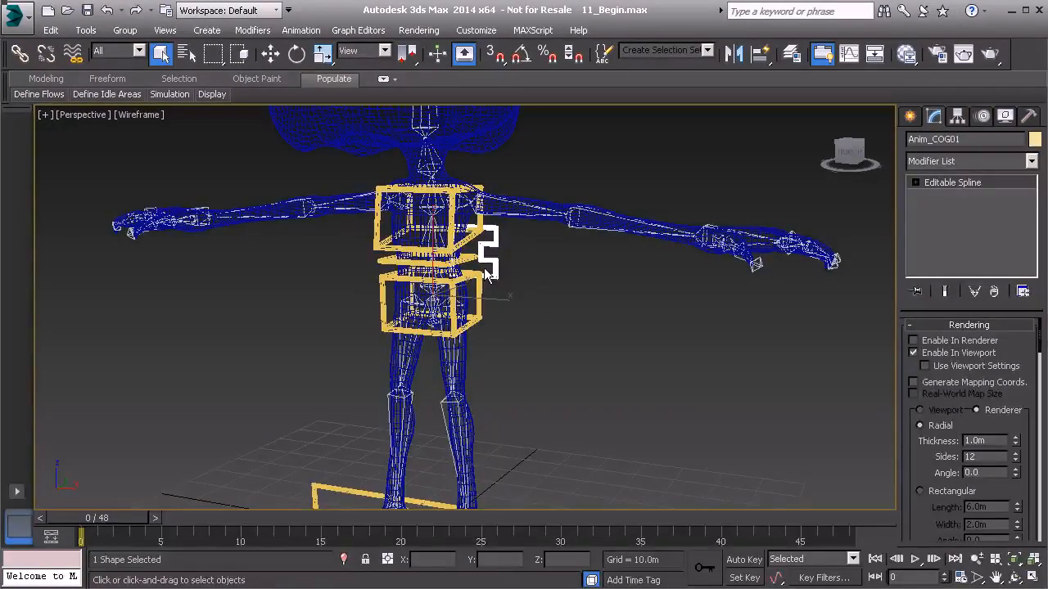
pyautogui.keyDown('alt'); pyautogui.moveTo(543, 252); pyautogui.dragTo(303, 283, button='middle'); pyautogui.keyUp('alt')
pyautogui.keyDown('alt'); pyautogui.moveTo(382, 222); pyautogui.dragTo(352, 225, button='middle'); pyautogui.keyUp('alt')
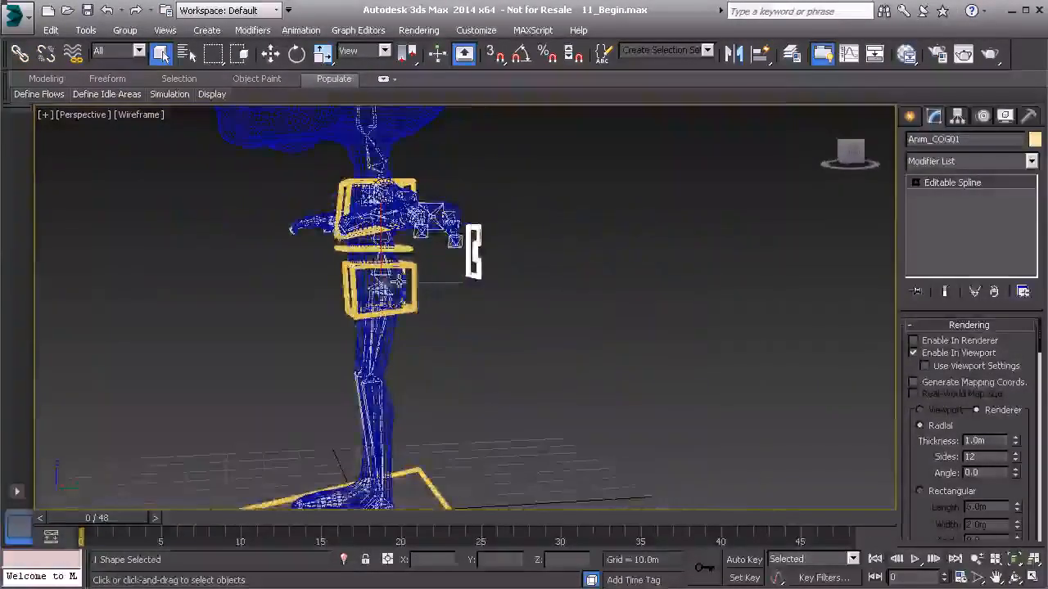
pyautogui.keyDown('alt'); pyautogui.moveTo(431, 275); pyautogui.dragTo(473, 260, button='middle'); pyautogui.keyUp('alt')
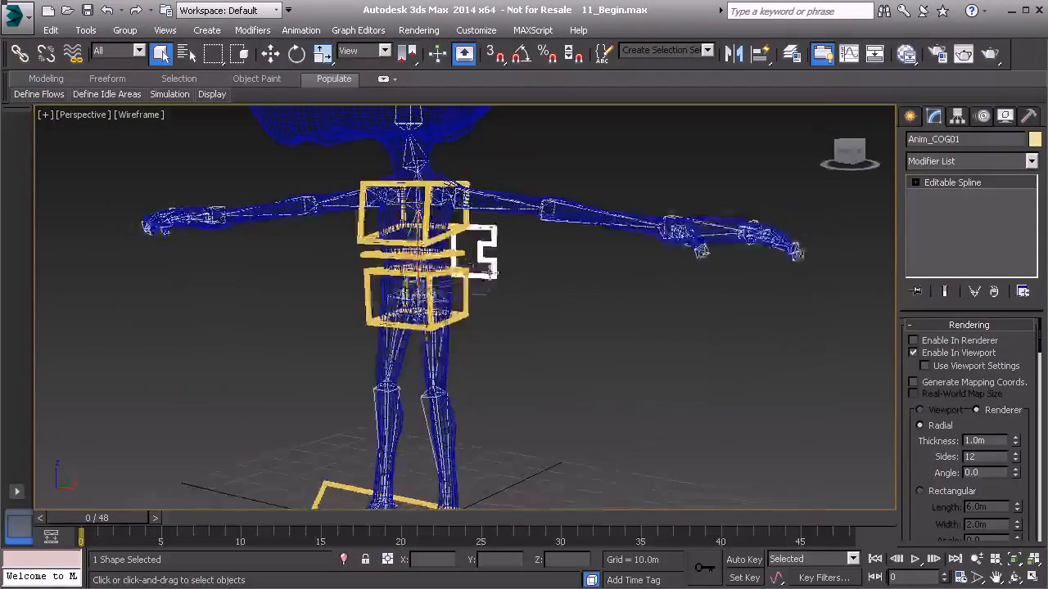
pyautogui.hotkey('ctrl', 'v')
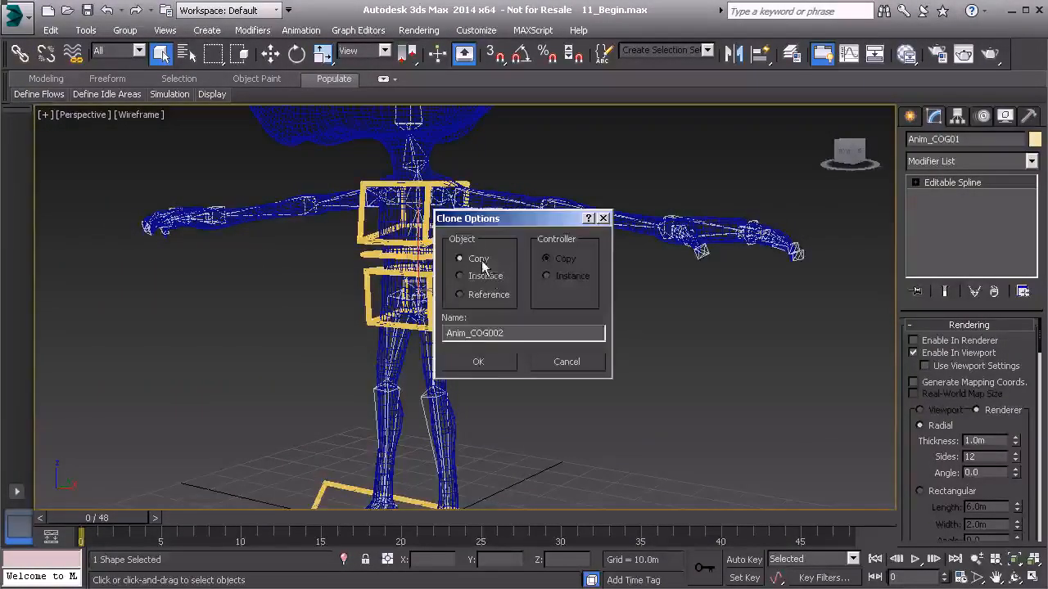
pyautogui.click(479, 363)
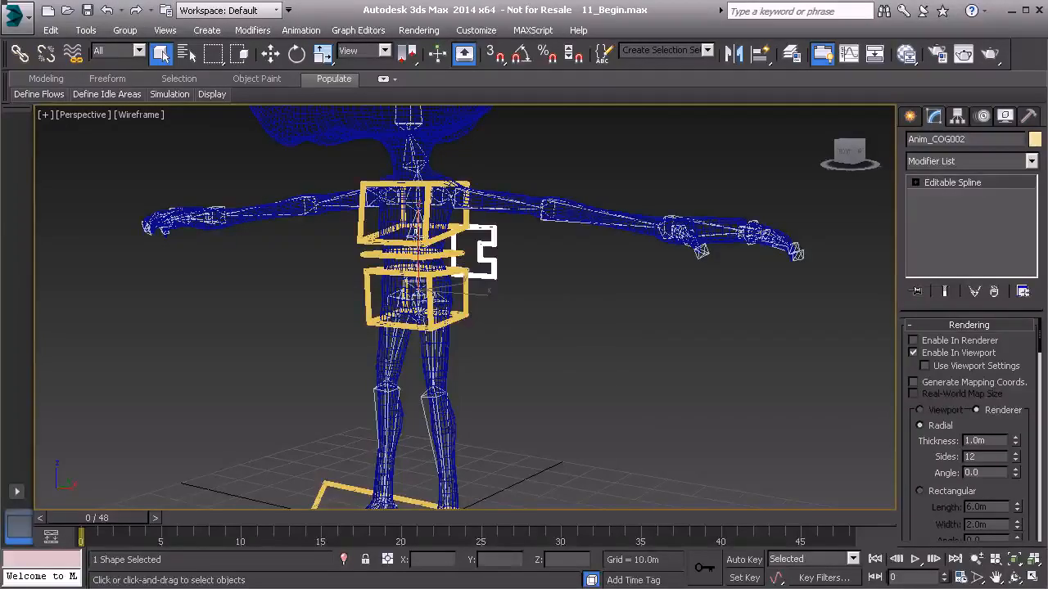
pyautogui.click(48, 55)
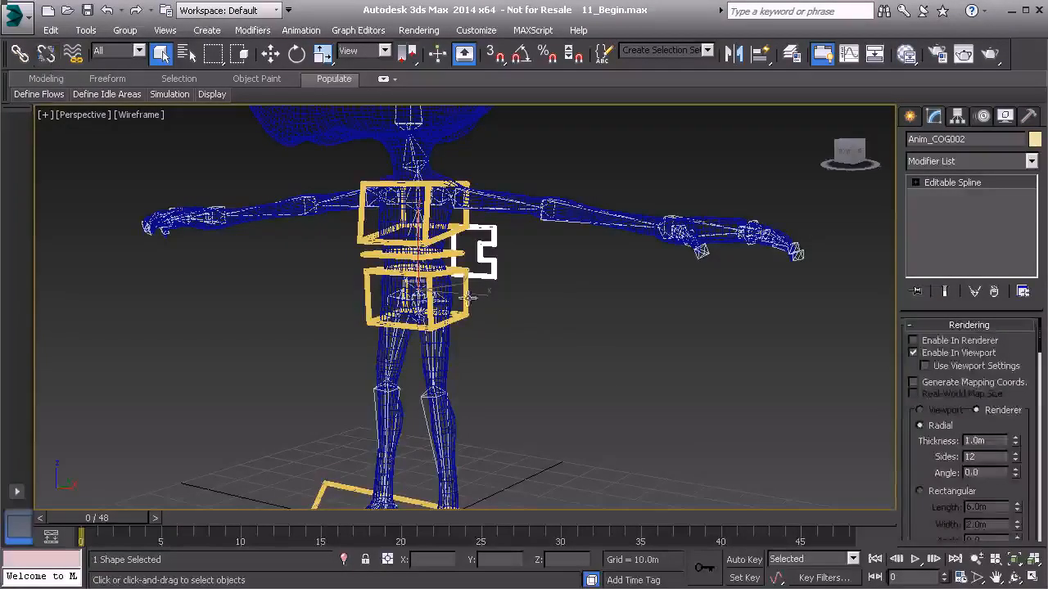
# Export only the selected COG control copy as an FBX file named COG_Shape, keeping the existing export settings.
pyautogui.click(18, 17)
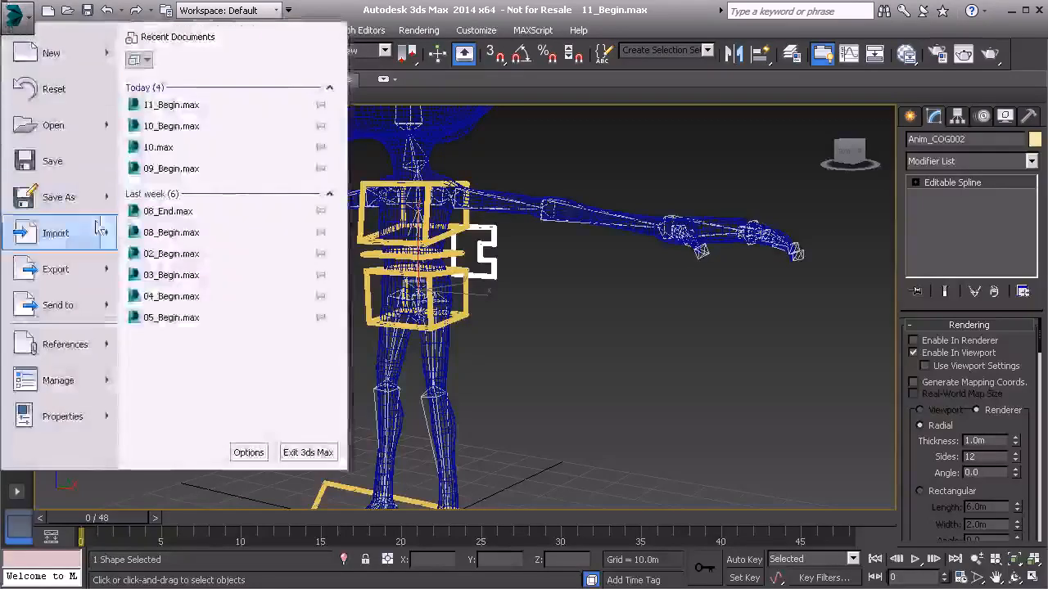
pyautogui.moveTo(82, 270)
pyautogui.click(245, 131)
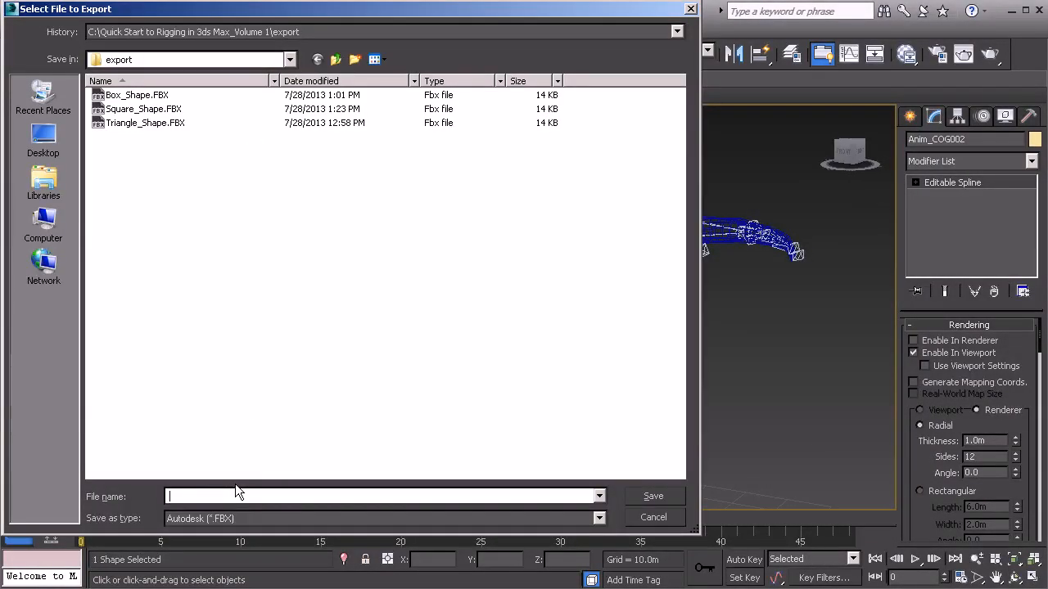
pyautogui.write('COG')
pyautogui.write('_Shape')
pyautogui.click(652, 496)
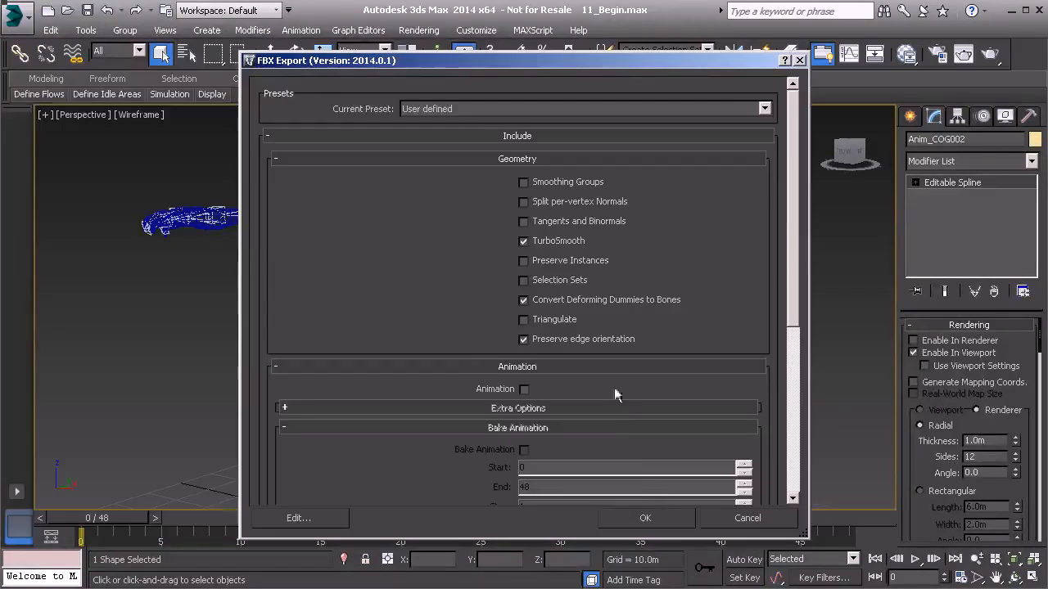
pyautogui.click(650, 517)
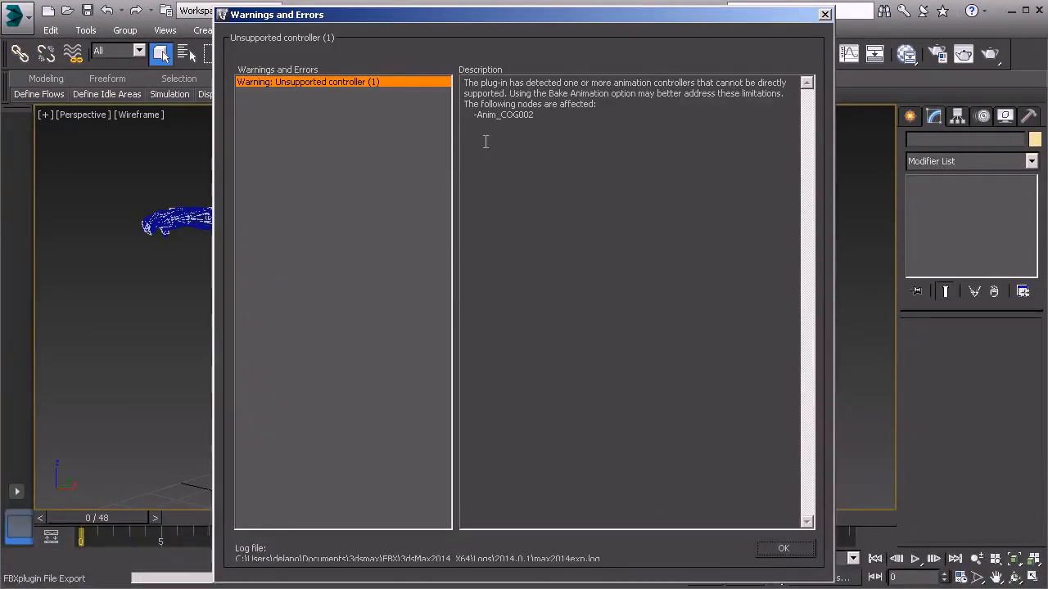
pyautogui.click(786, 553)
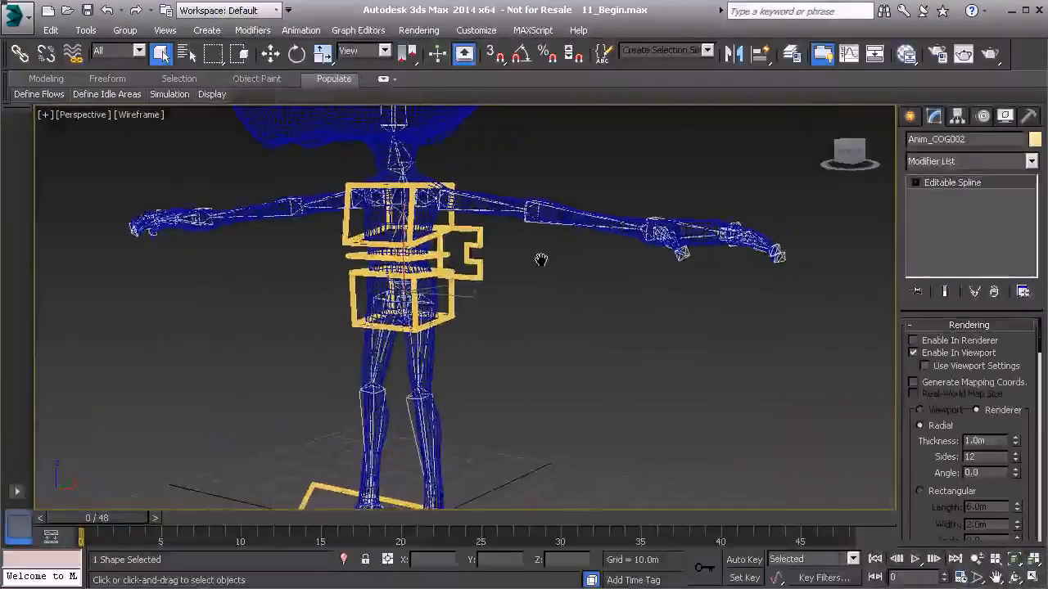
# Examine the COG and chest controls around the torso in close-up.
pyautogui.keyDown('alt'); pyautogui.moveTo(401, 290); pyautogui.dragTo(519, 398, button='middle'); pyautogui.keyUp('alt')
pyautogui.scroll(4, 518, 397)
pyautogui.scroll(2, 520, 389)
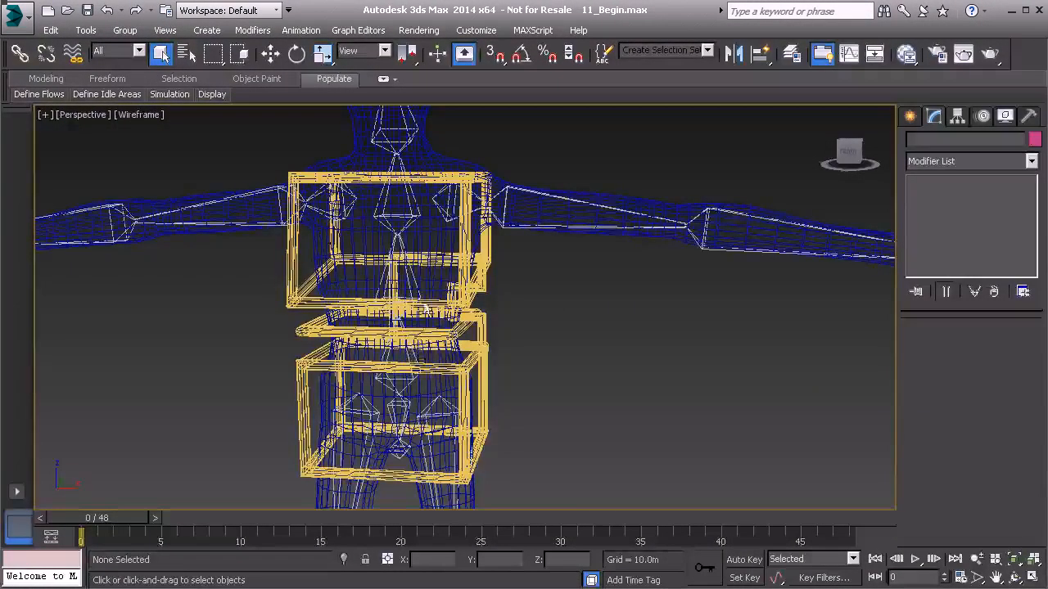
pyautogui.keyDown('alt'); pyautogui.moveTo(385, 392); pyautogui.dragTo(369, 384, button='middle'); pyautogui.keyUp('alt')
pyautogui.click(514, 316)
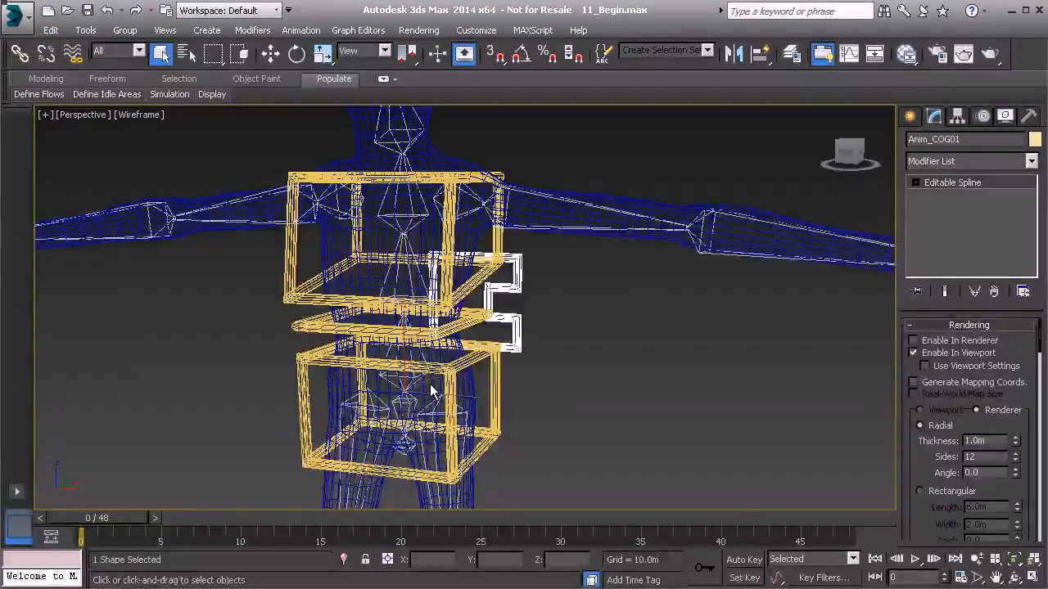
pyautogui.keyDown('alt'); pyautogui.moveTo(432, 391); pyautogui.dragTo(475, 385, button='middle'); pyautogui.keyUp('alt')
pyautogui.click(494, 219)
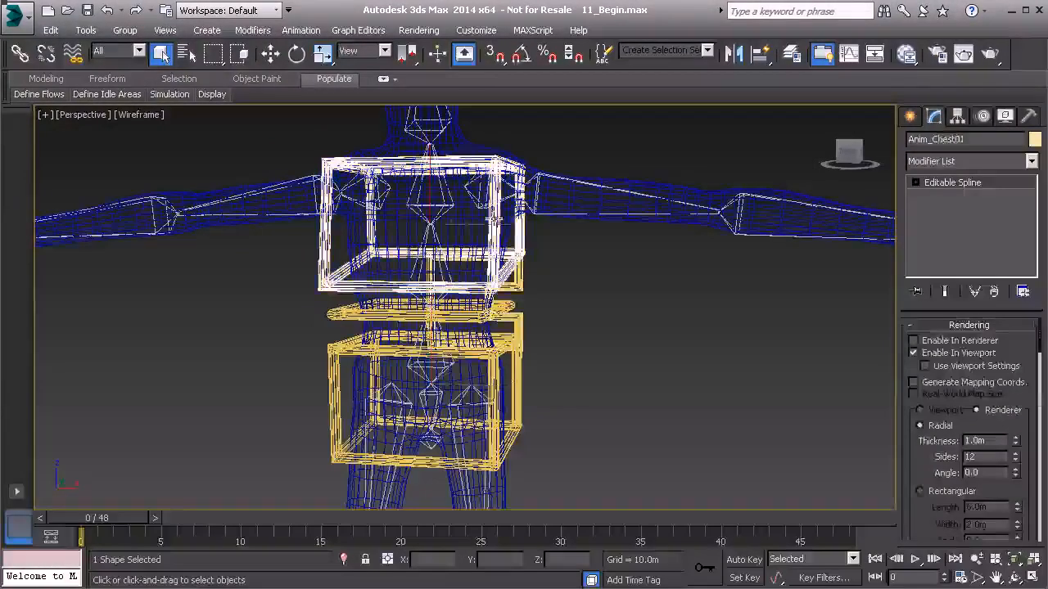
pyautogui.keyDown('alt'); pyautogui.moveTo(450, 227); pyautogui.dragTo(455, 284, button='middle'); pyautogui.keyUp('alt')
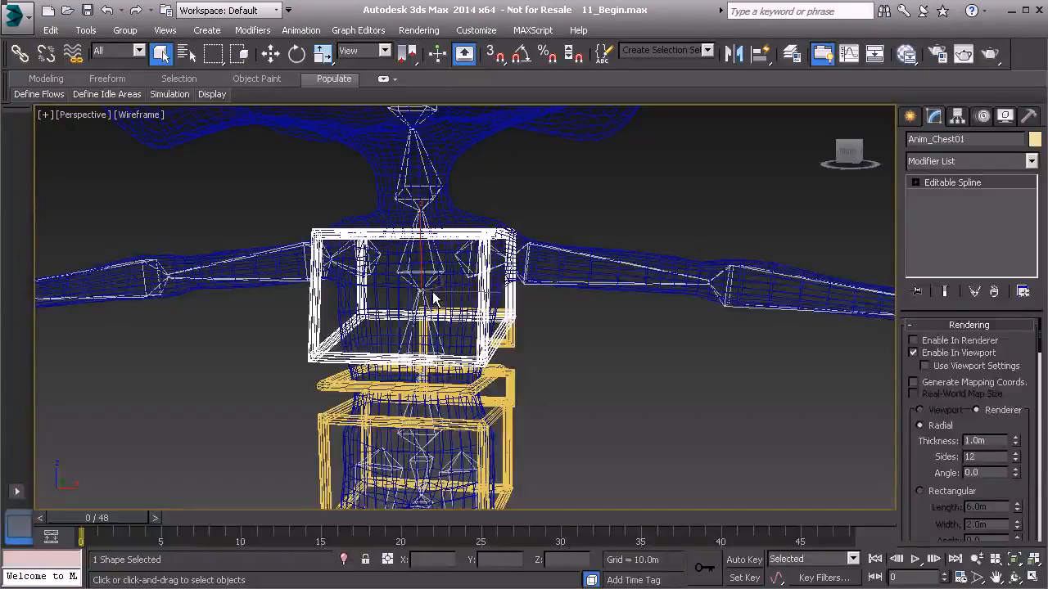
# Add an Orientation Constraint to the chest bone Bn_Chest01, targeting the Anim_Chest01 control.
pyautogui.click(439, 269)
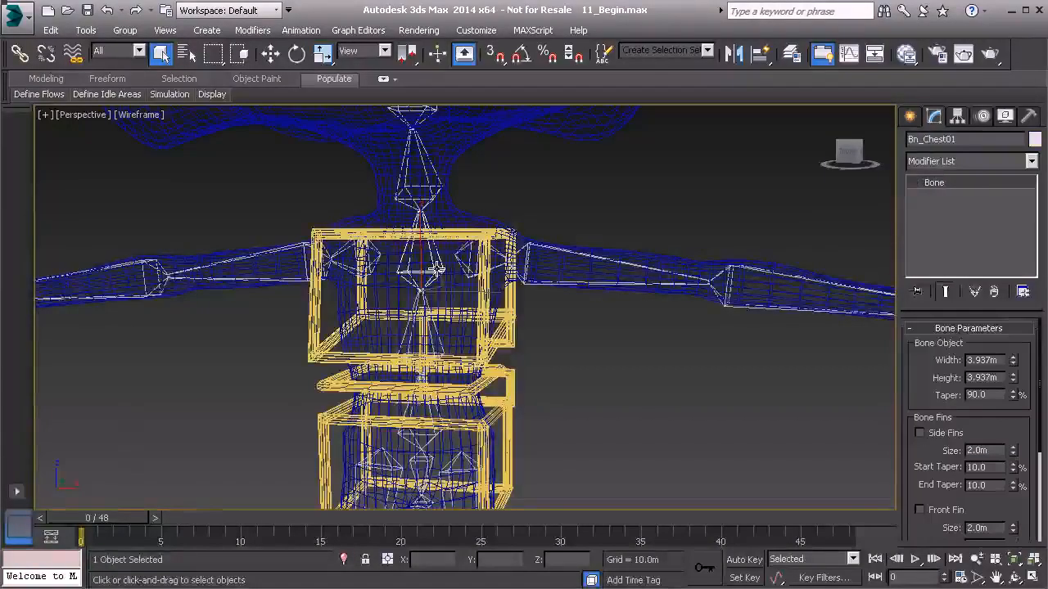
pyautogui.click(300, 31)
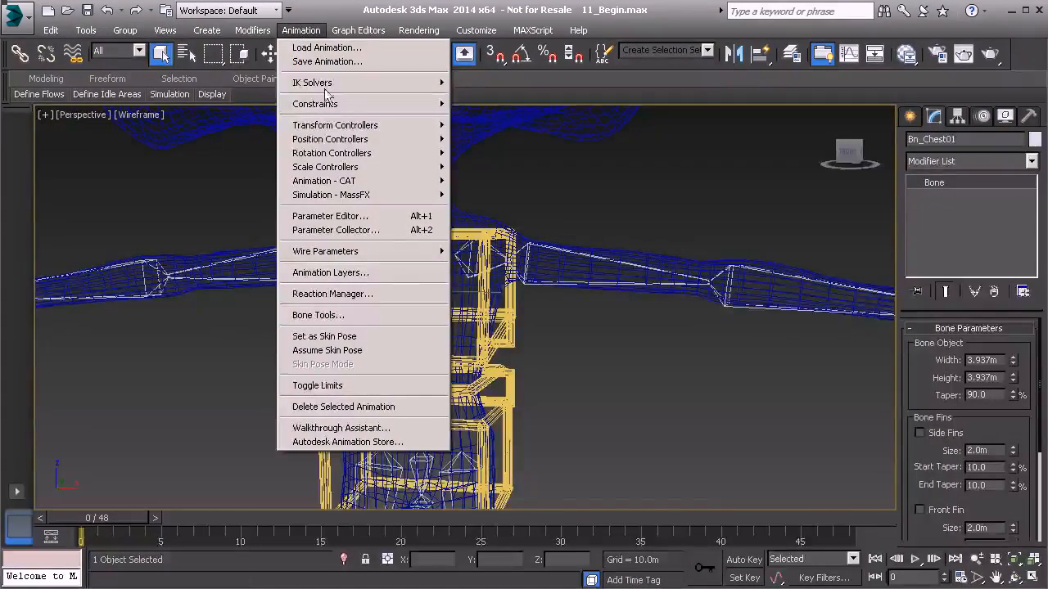
pyautogui.moveTo(339, 104)
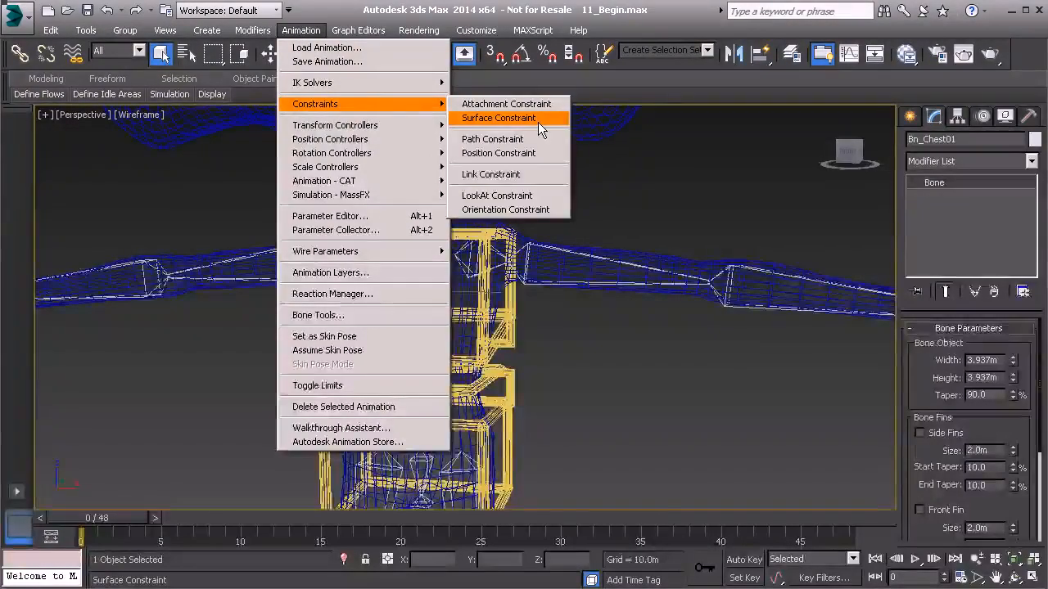
pyautogui.click(514, 214)
pyautogui.scroll(2, 550, 346)
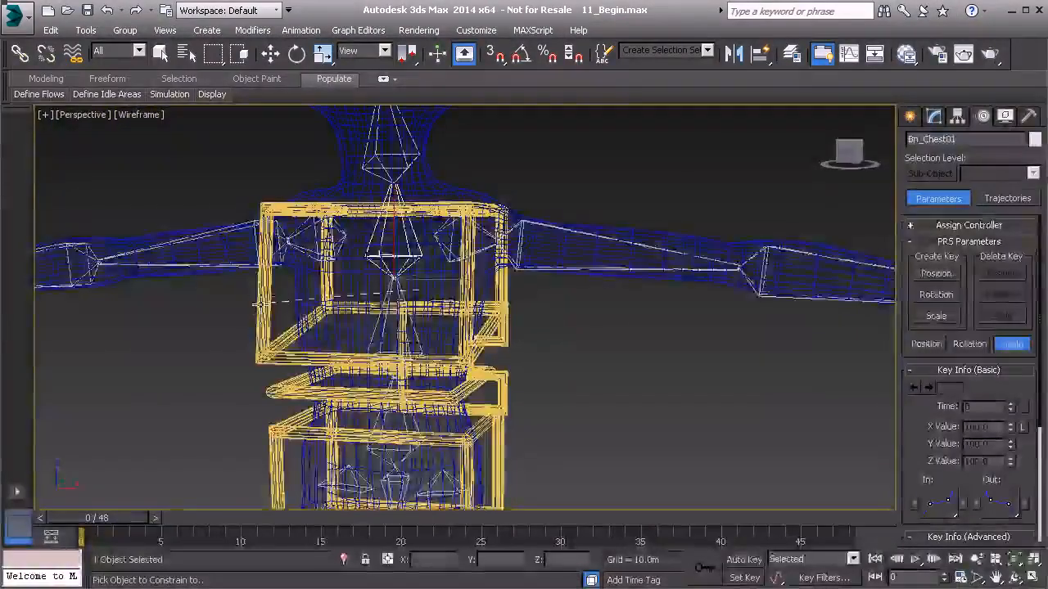
pyautogui.click(260, 305)
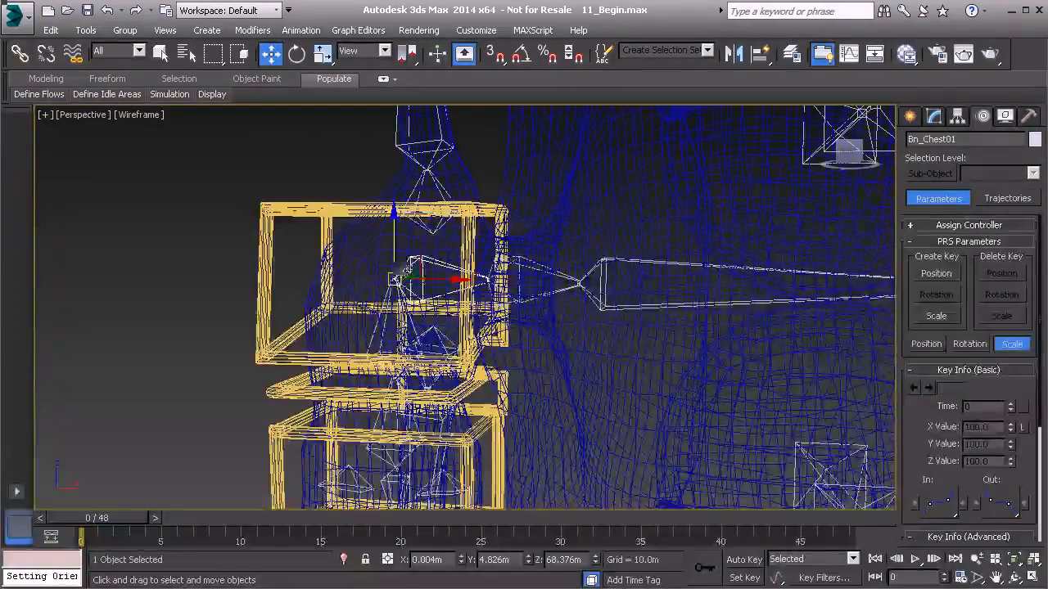
# Enable Keep Initial Offset in the chest bone's Orientation Constraint rotation settings.
pyautogui.click(969, 344)
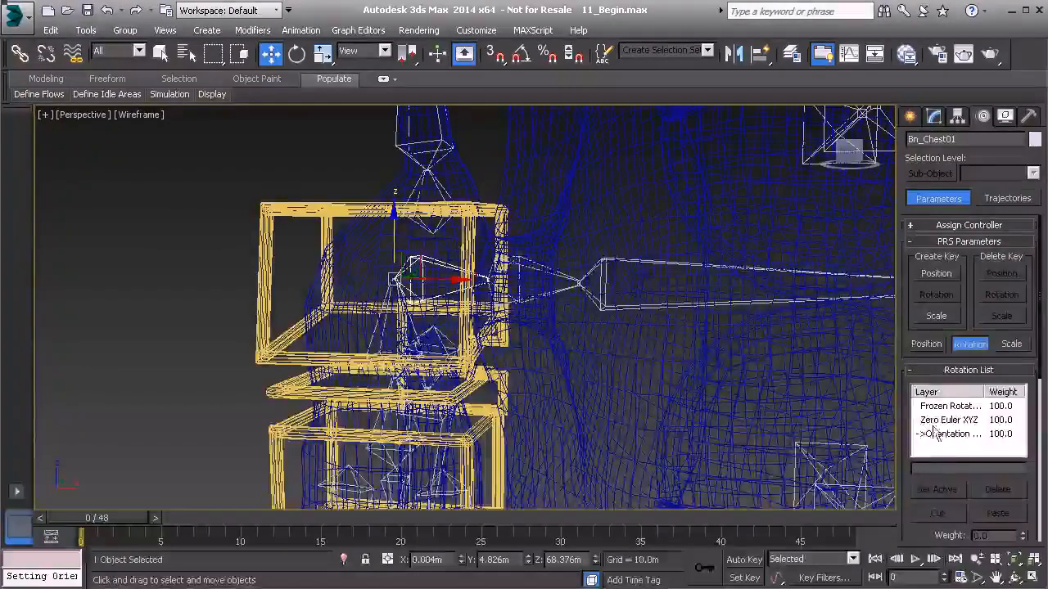
pyautogui.moveTo(905, 467); pyautogui.dragTo(896, 156)
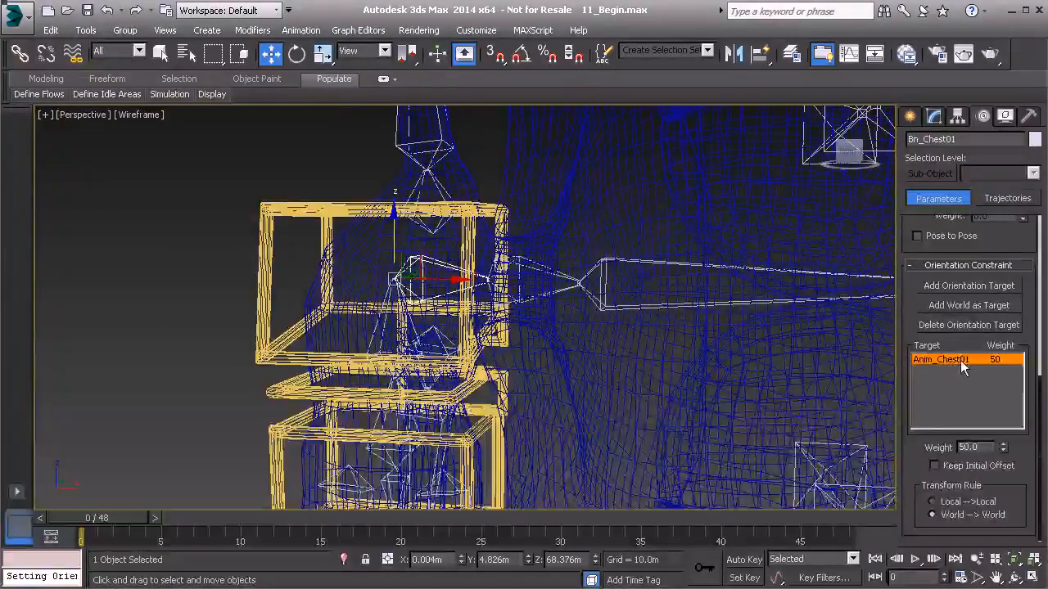
pyautogui.click(934, 466)
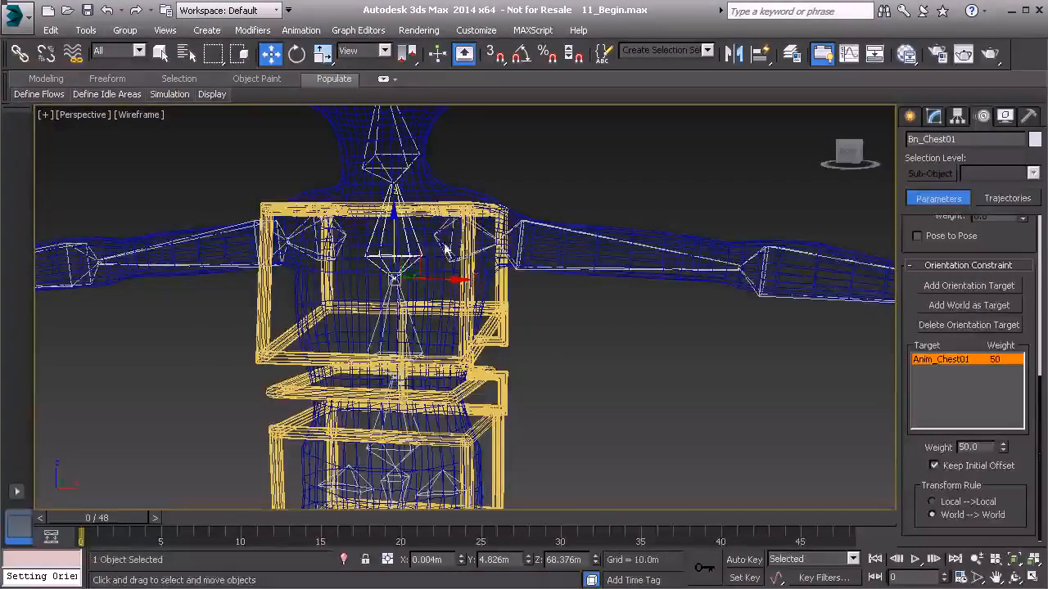
# Test the chest constraint by rotating the Anim_Chest01 control, and undo the rotation.
pyautogui.keyDown('alt'); pyautogui.moveTo(424, 252); pyautogui.dragTo(373, 254, button='middle'); pyautogui.keyUp('alt')
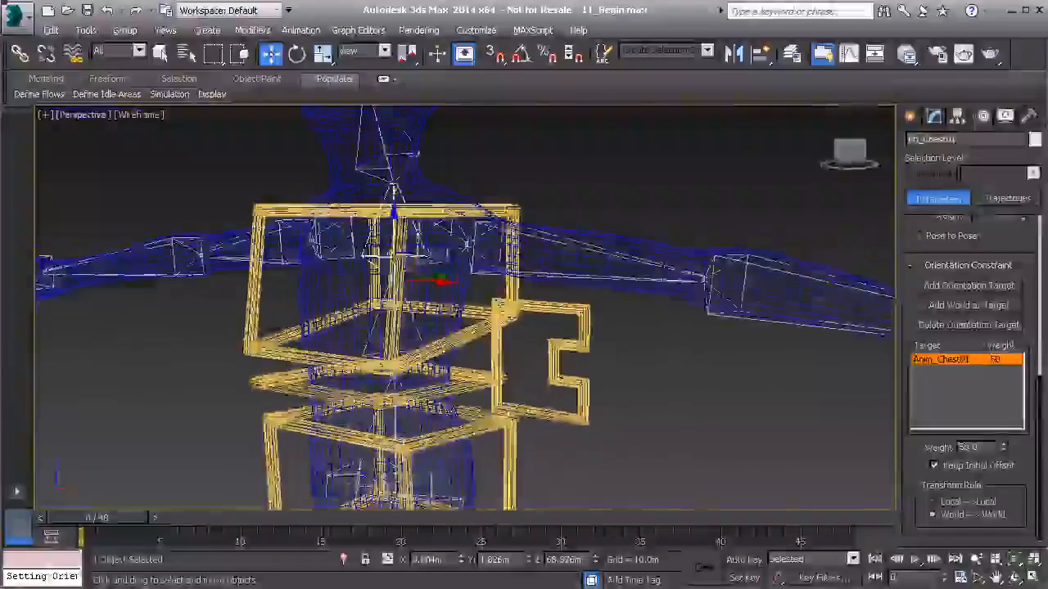
pyautogui.keyDown('alt'); pyautogui.moveTo(369, 293); pyautogui.dragTo(416, 296, button='middle'); pyautogui.keyUp('alt')
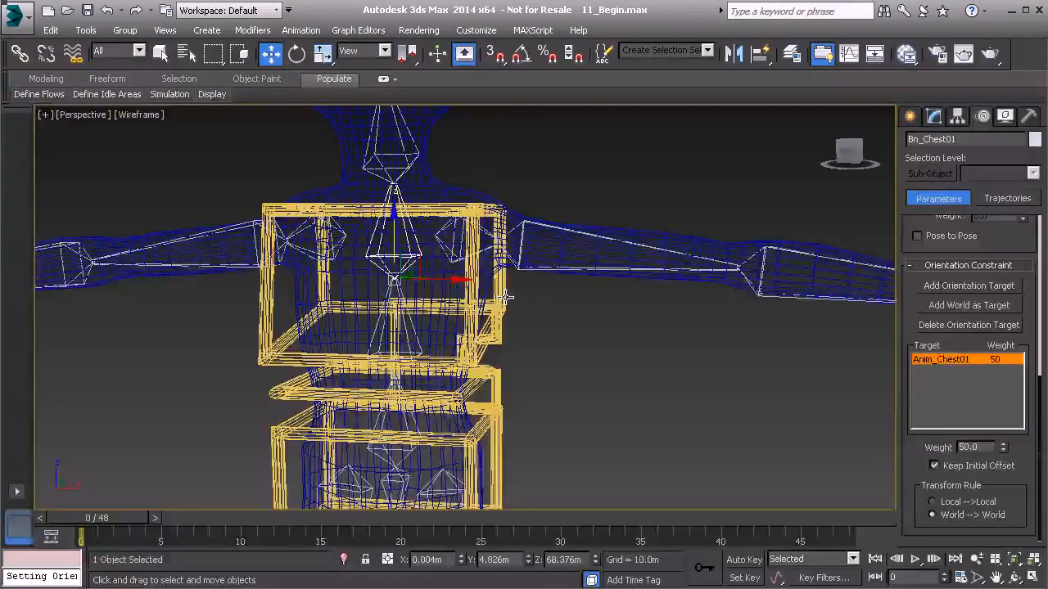
pyautogui.click(503, 298)
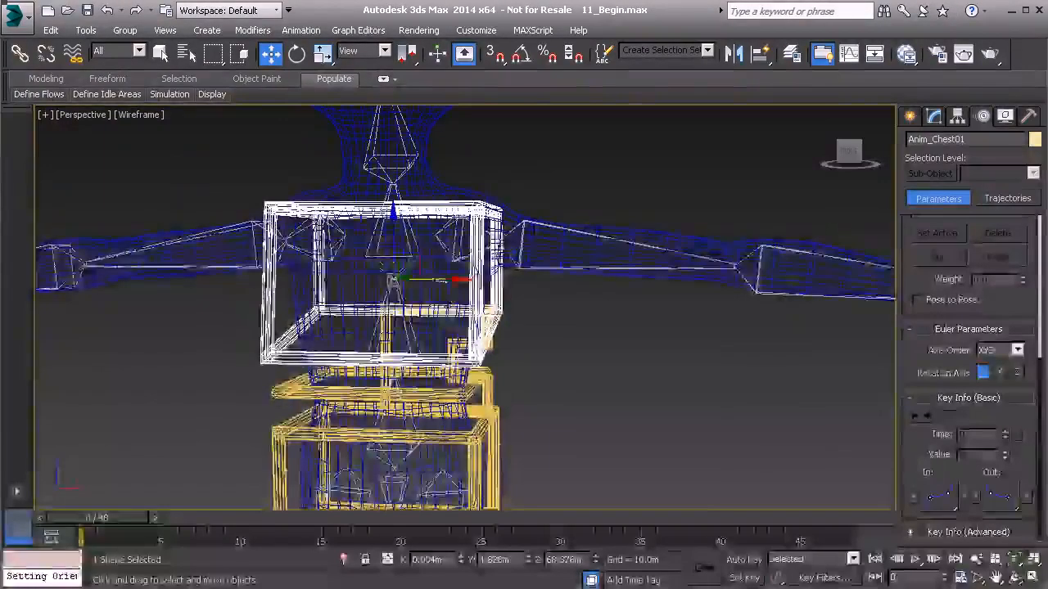
pyautogui.press('e')
pyautogui.moveTo(418, 241); pyautogui.dragTo(389, 230)
pyautogui.hotkey('ctrl', 'z')
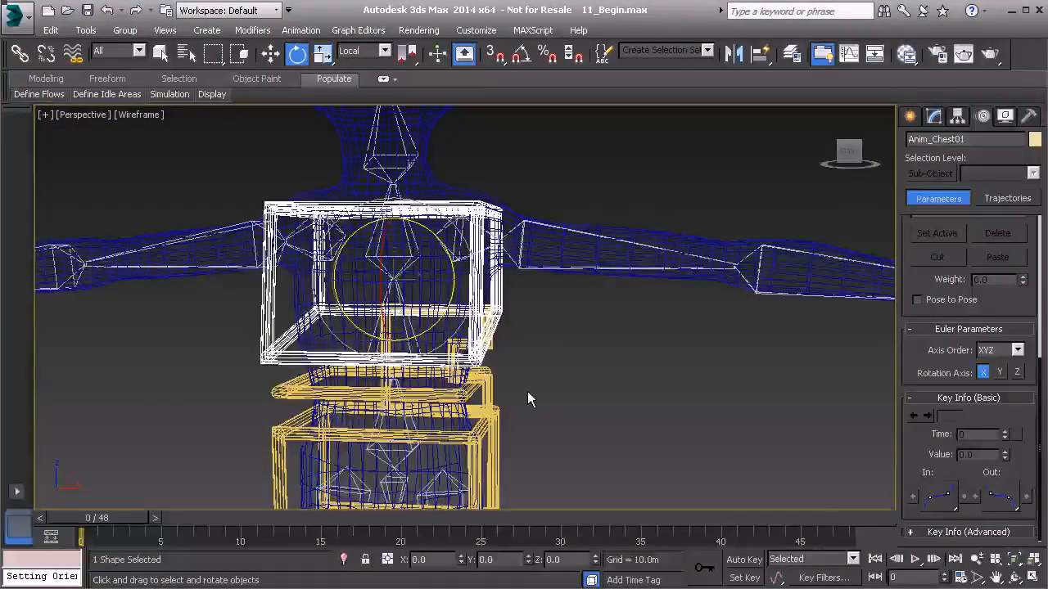
# Add an Orientation Constraint to the back bone Bn_Back01, targeting the Anim_Back01 control, with Keep Initial Offset enabled.
pyautogui.keyDown('alt'); pyautogui.moveTo(523, 391); pyautogui.dragTo(554, 379, button='middle'); pyautogui.keyUp('alt')
pyautogui.scroll(2, 554, 379)
pyautogui.click(358, 314)
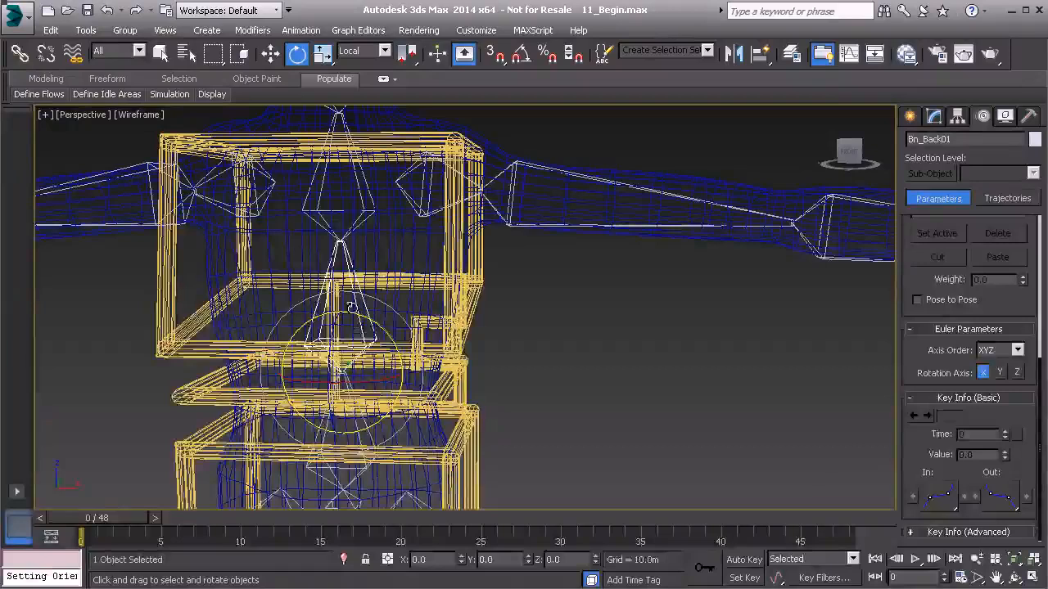
pyautogui.click(300, 30)
pyautogui.moveTo(350, 104)
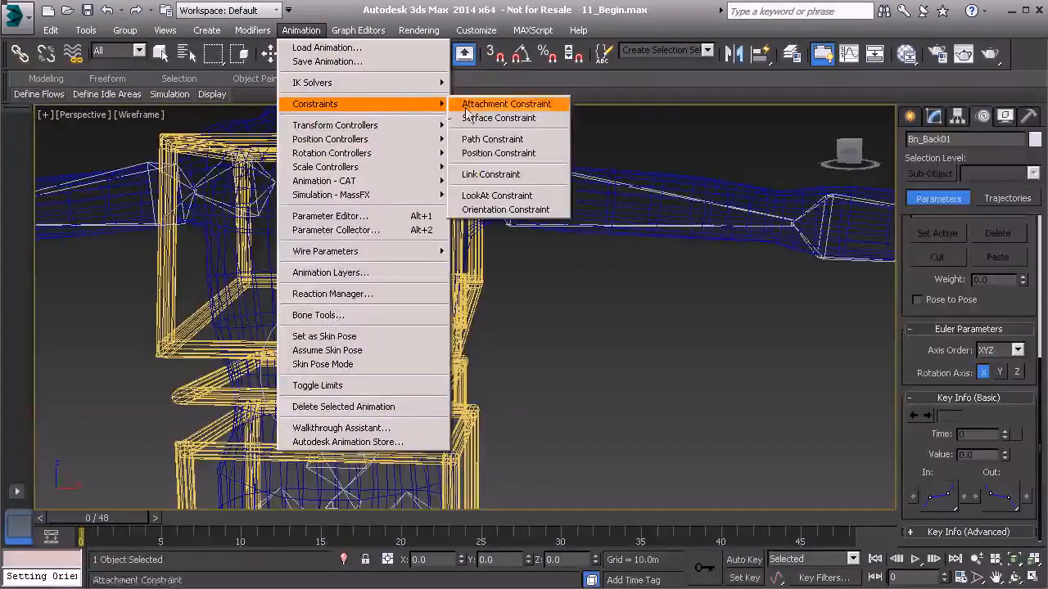
pyautogui.click(523, 210)
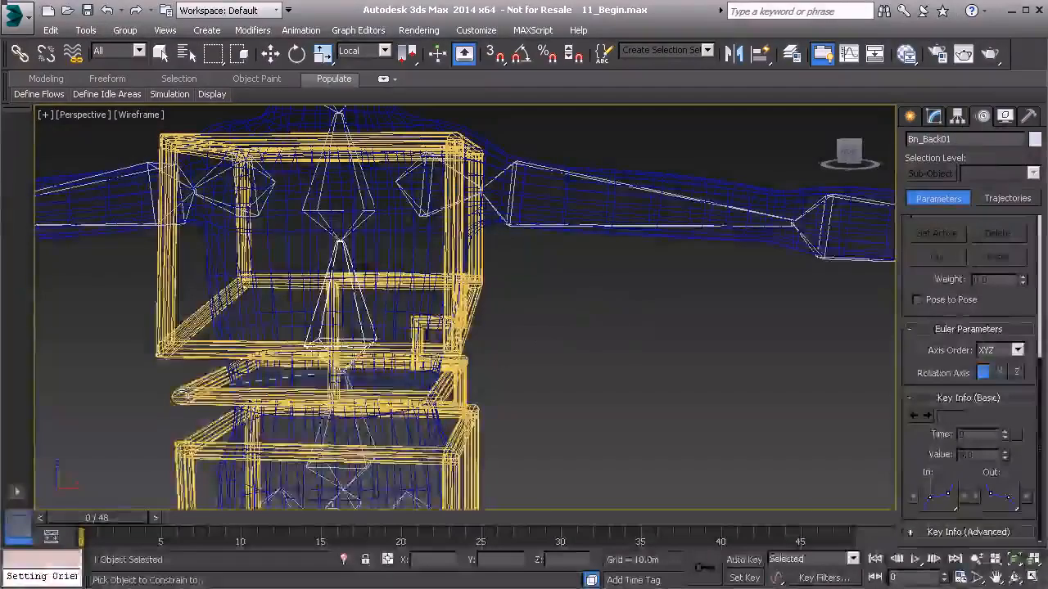
pyautogui.click(468, 374)
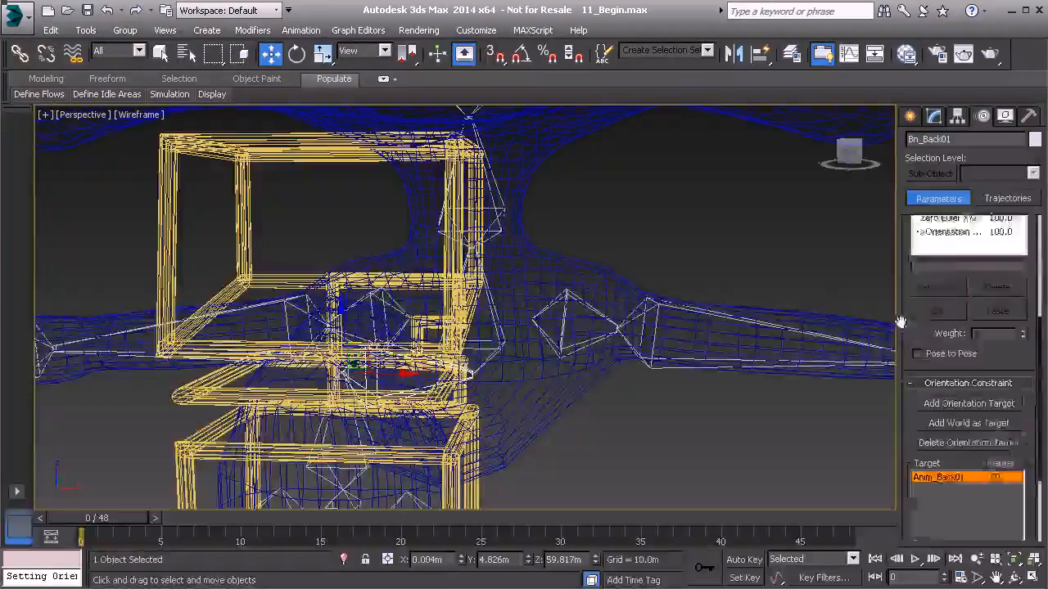
pyautogui.scroll(-6, 921, 459)
pyautogui.click(969, 479)
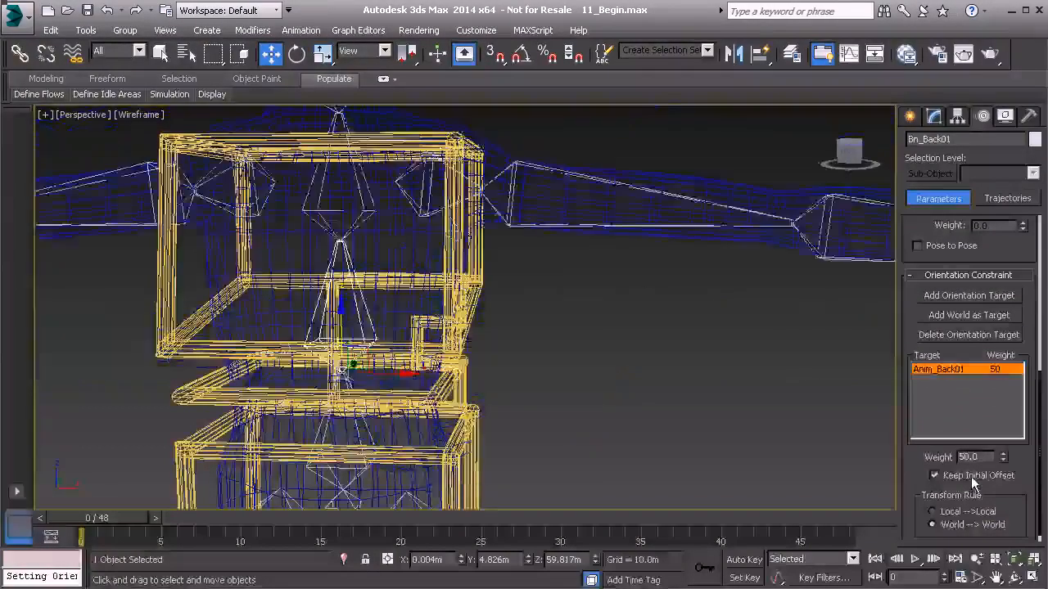
# Test the back constraint by rotating the Anim_Back01 control, and cancel the rotation.
pyautogui.moveTo(509, 396); pyautogui.dragTo(561, 283, button='middle')
pyautogui.click(507, 260)
pyautogui.moveTo(508, 260); pyautogui.dragTo(514, 354, button='middle')
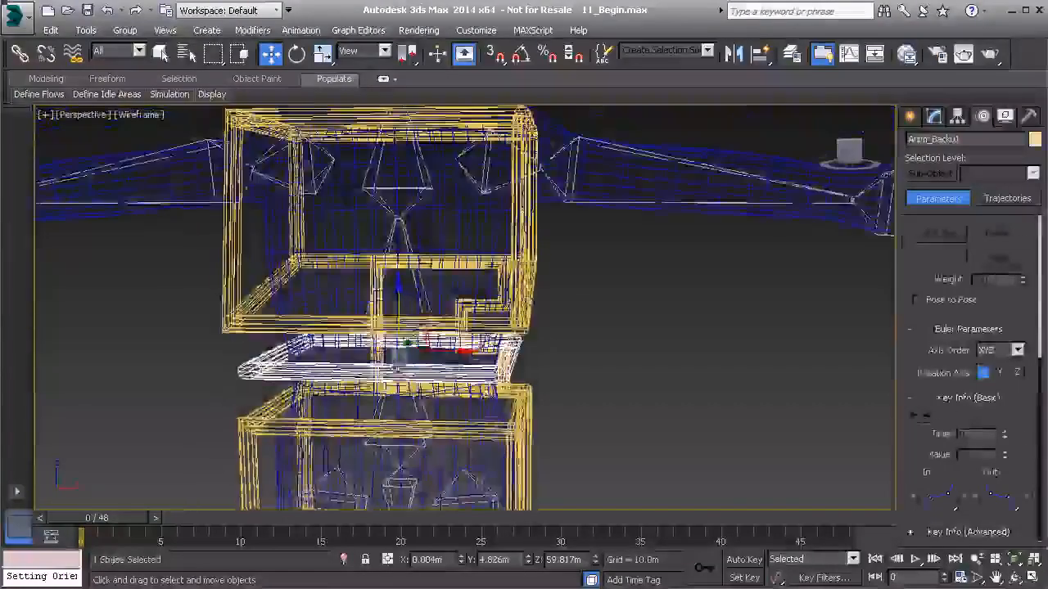
pyautogui.press('e')
pyautogui.moveTo(426, 367); pyautogui.dragTo(474, 306)
pyautogui.moveTo(384, 322); pyautogui.dragTo(404, 290)
pyautogui.rightClick(405, 290)
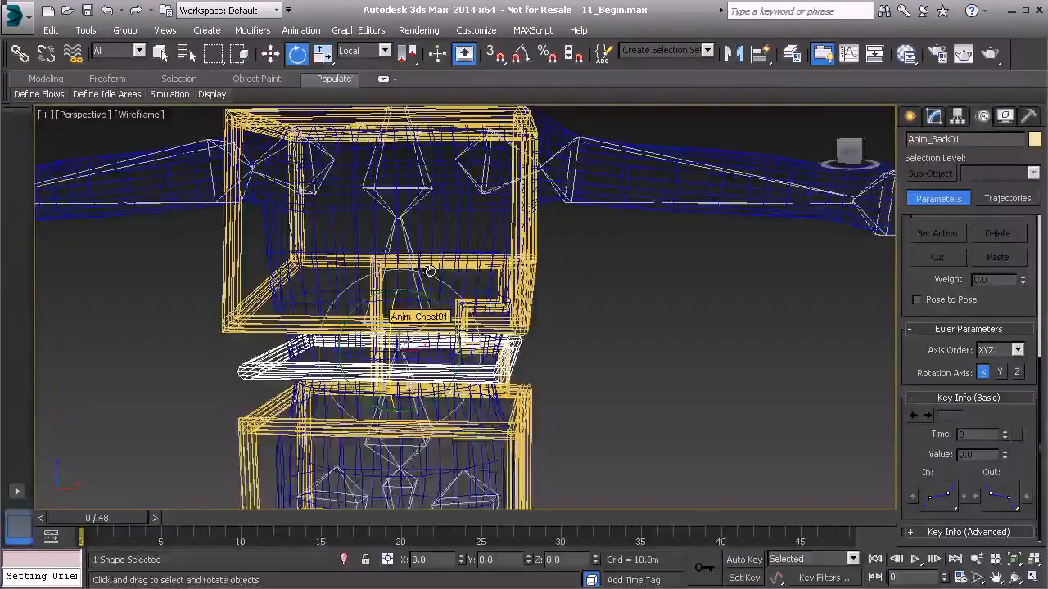
# Test-rotate the Anim_Chest01 control in shaded display, undo the rotations, and return the viewport to wireframe.
pyautogui.press('F3')
pyautogui.scroll(-3, 463, 271)
pyautogui.moveTo(442, 275)
pyautogui.mouseDown()
pyautogui.moveTo(406, 294)
pyautogui.moveTo(423, 274)
pyautogui.moveTo(456, 269)
pyautogui.moveTo(398, 283)
pyautogui.mouseUp()
pyautogui.hotkey('ctrl', 'z')
pyautogui.moveTo(342, 256); pyautogui.dragTo(464, 225)
pyautogui.hotkey('ctrl', 'z')
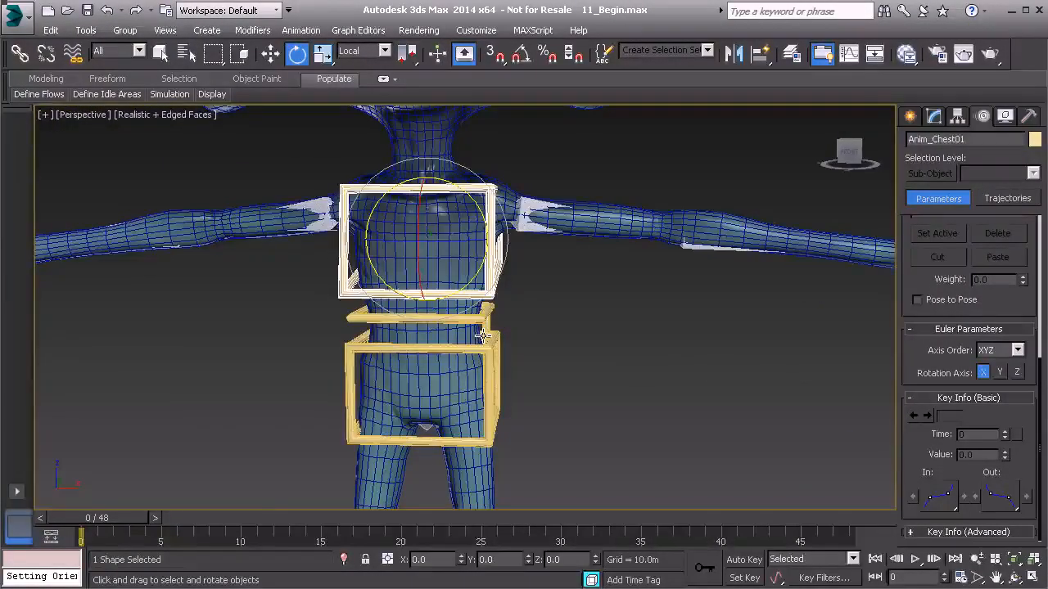
pyautogui.press('F3')
# Add an Orientation Constraint to the pelvis bone Bn_Pelvis01, targeting the Anim_Pelvis01 control, with Keep Initial Offset enabled.
pyautogui.click(487, 360)
pyautogui.scroll(5, 475, 410)
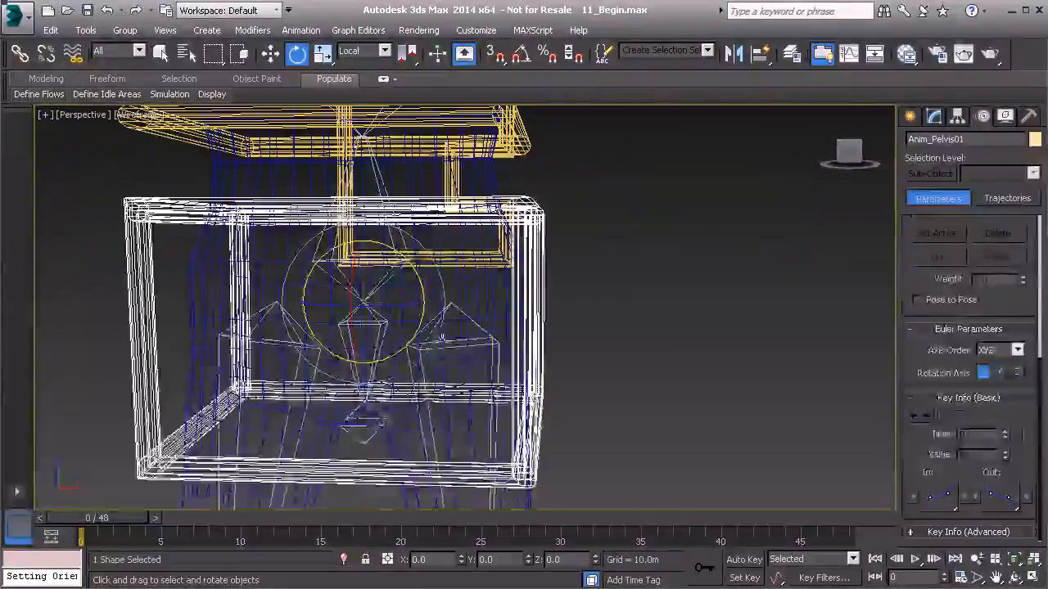
pyautogui.click(380, 330)
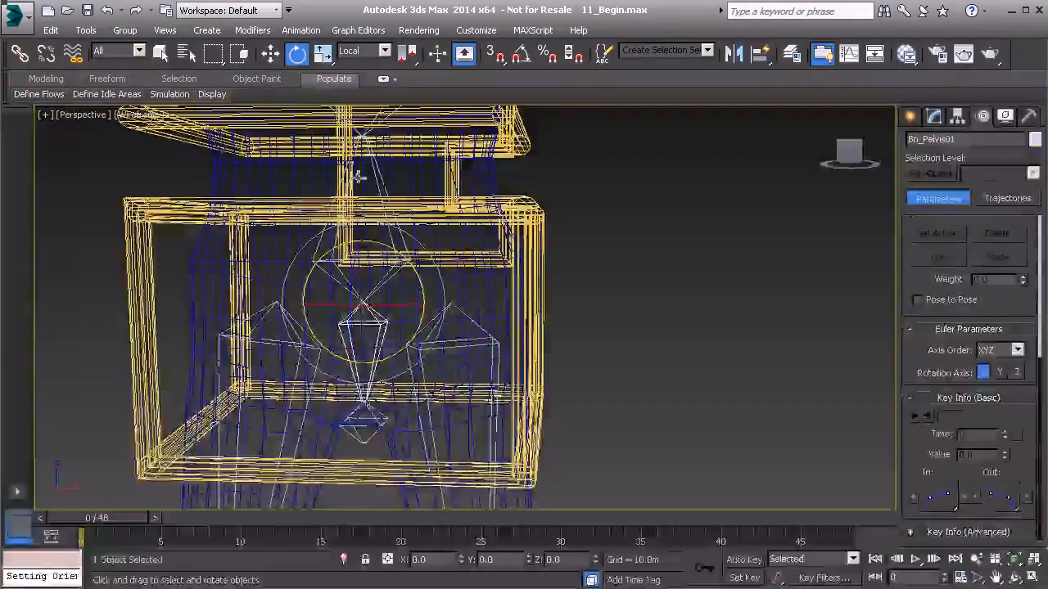
pyautogui.click(300, 30)
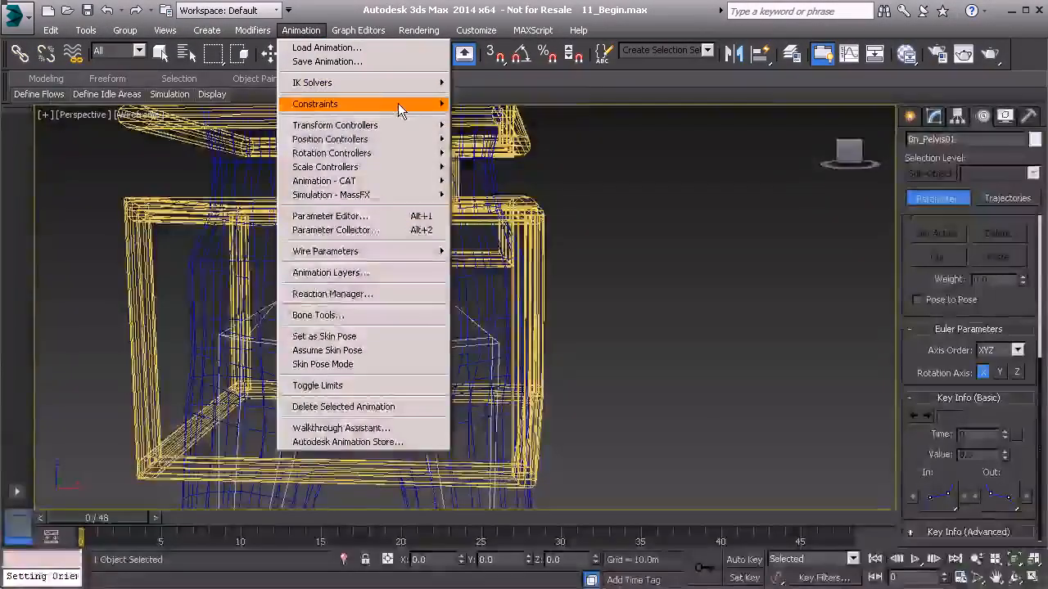
pyautogui.moveTo(399, 103)
pyautogui.click(505, 210)
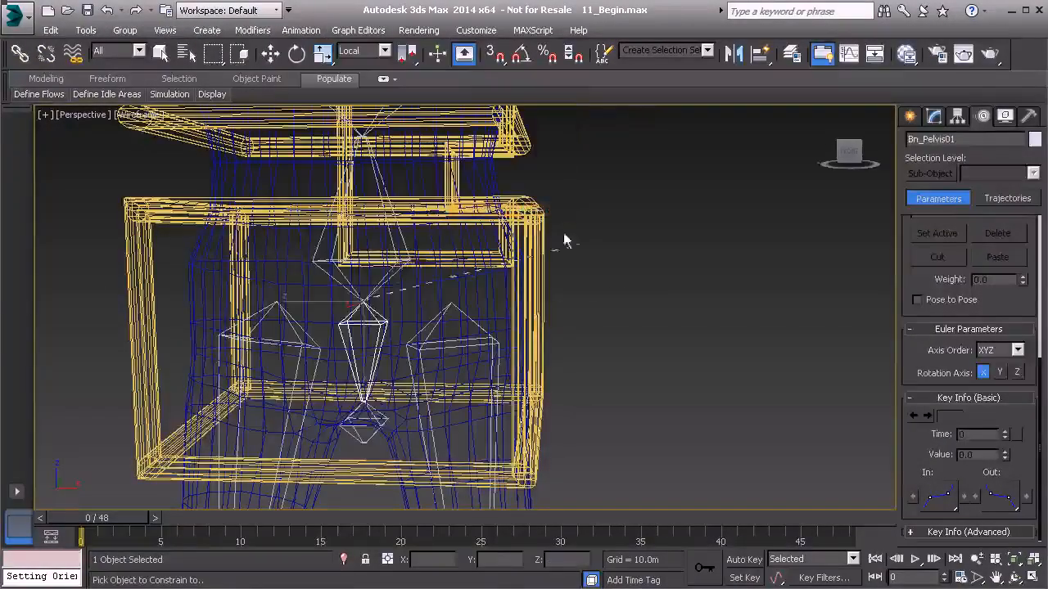
pyautogui.click(133, 295)
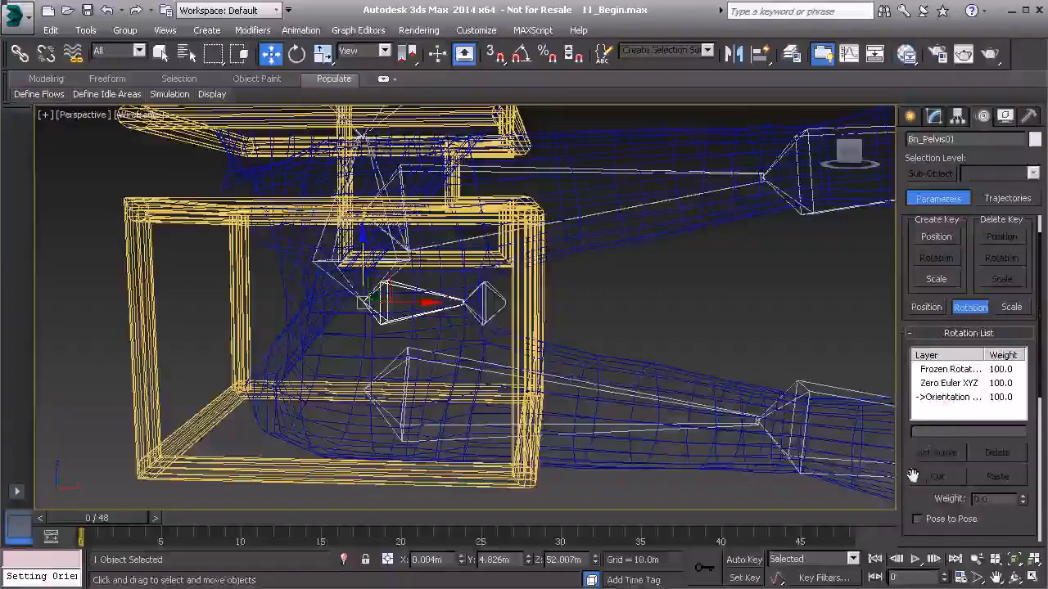
pyautogui.scroll(-5, 901, 487)
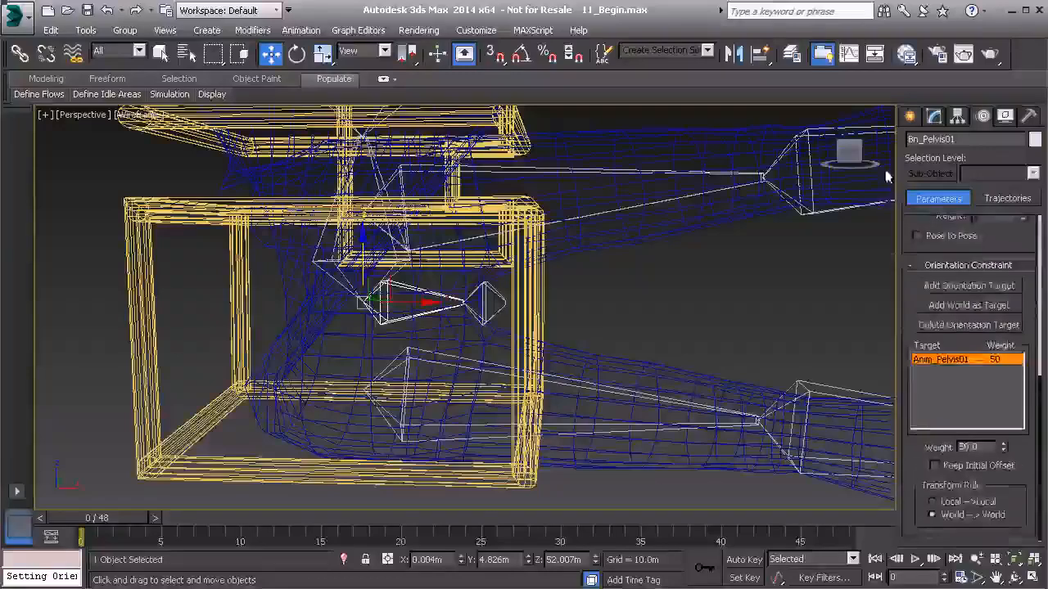
pyautogui.click(971, 469)
# Select the Anim_COG01 control behind the torso, try moving it sideways, and undo the move.
pyautogui.keyDown('alt'); pyautogui.moveTo(356, 248); pyautogui.dragTo(479, 326, button='middle'); pyautogui.keyUp('alt')
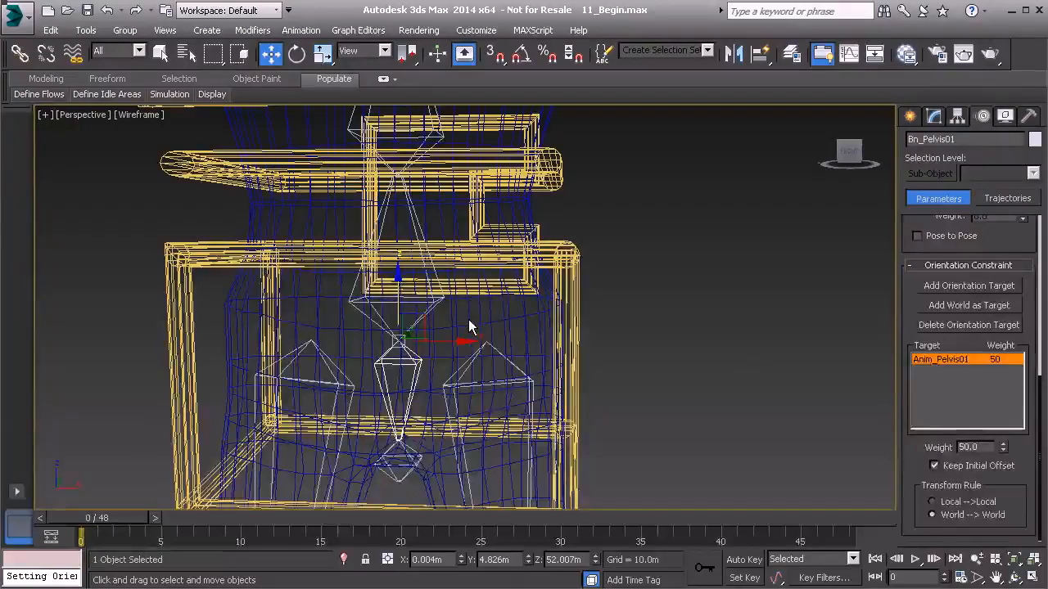
pyautogui.moveTo(483, 340)
pyautogui.keyDown('alt'); pyautogui.mouseDown(button='middle')
pyautogui.moveTo(390, 335)
pyautogui.moveTo(480, 339)
pyautogui.mouseUp(button='middle'); pyautogui.keyUp('alt')
pyautogui.scroll(-4, 559, 245)
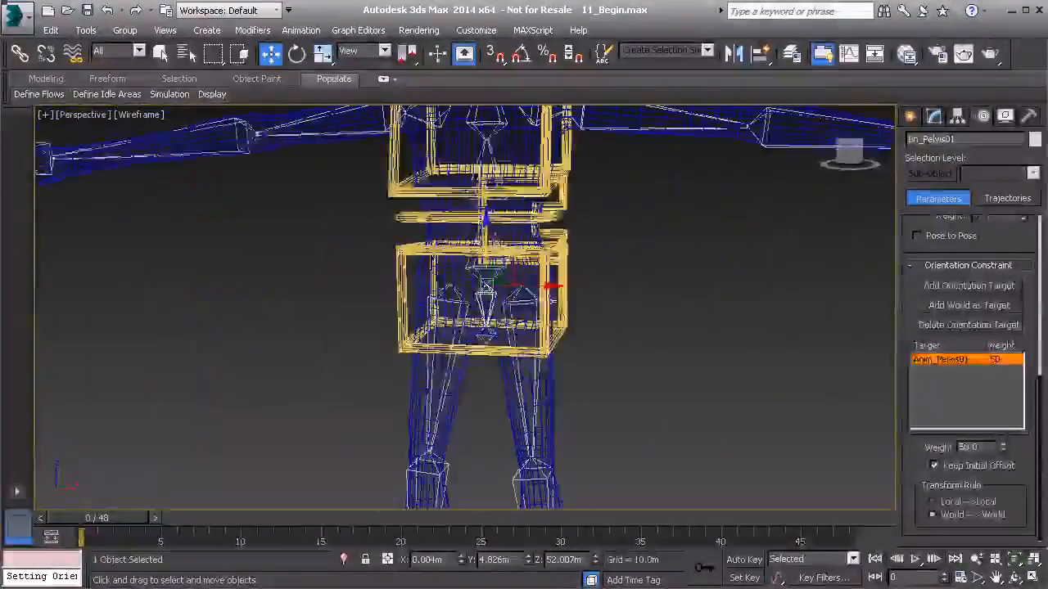
pyautogui.click(609, 245)
pyautogui.keyDown('alt'); pyautogui.moveTo(609, 245); pyautogui.dragTo(423, 320, button='middle'); pyautogui.keyUp('alt')
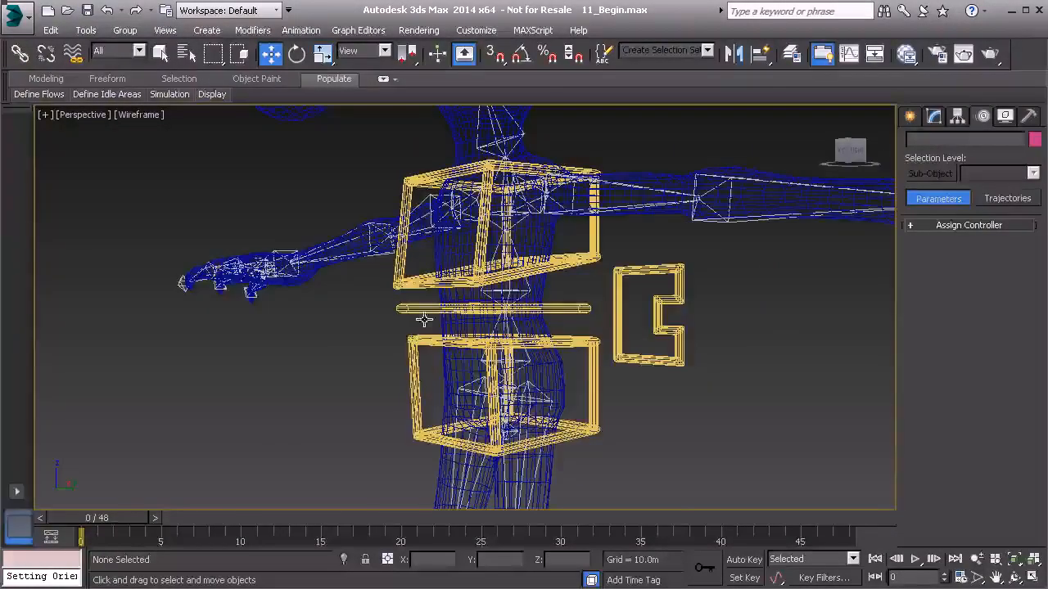
pyautogui.click(657, 354)
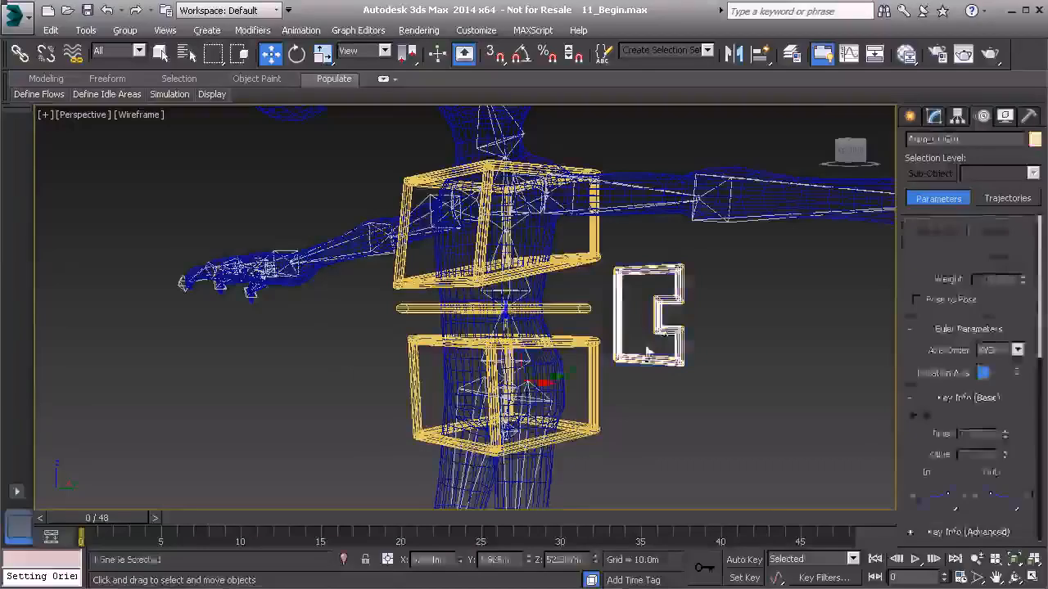
pyautogui.keyDown('alt'); pyautogui.moveTo(657, 354); pyautogui.dragTo(661, 358, button='middle'); pyautogui.keyUp('alt')
pyautogui.press('e')
pyautogui.keyDown('alt'); pyautogui.moveTo(544, 335); pyautogui.dragTo(612, 373, button='middle'); pyautogui.keyUp('alt')
pyautogui.press('w')
pyautogui.moveTo(534, 379); pyautogui.dragTo(484, 382)
pyautogui.hotkey('ctrl', 'z')
# Add an Orientation Constraint to the root bone Bn_Root01, targeting the Anim_COG01 control, with Keep Initial Offset enabled.
pyautogui.keyDown('alt'); pyautogui.moveTo(455, 370); pyautogui.dragTo(608, 357, button='middle'); pyautogui.keyUp('alt')
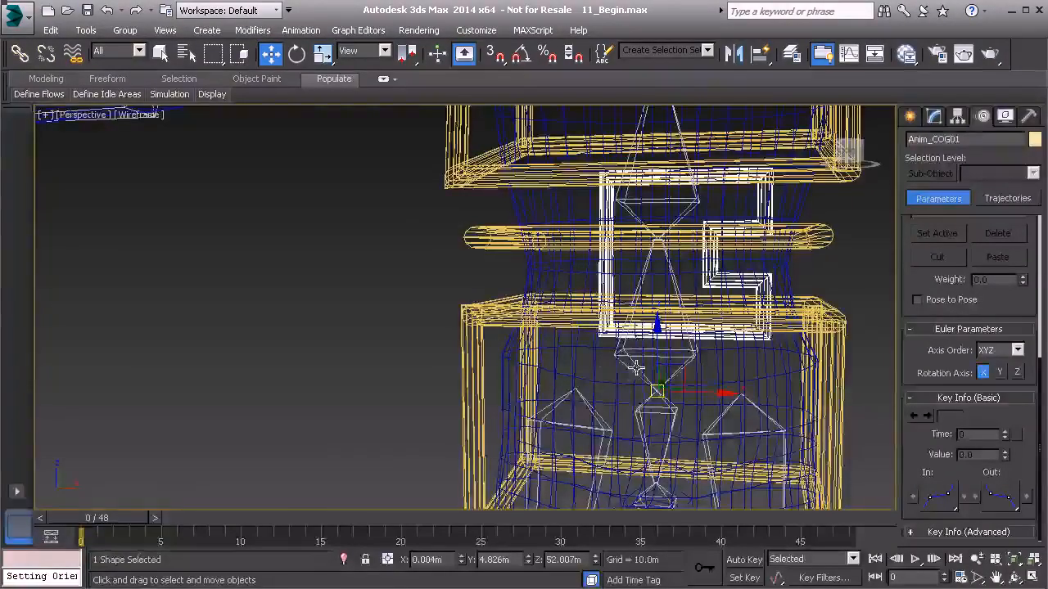
pyautogui.moveTo(636, 368); pyautogui.dragTo(519, 348, button='middle')
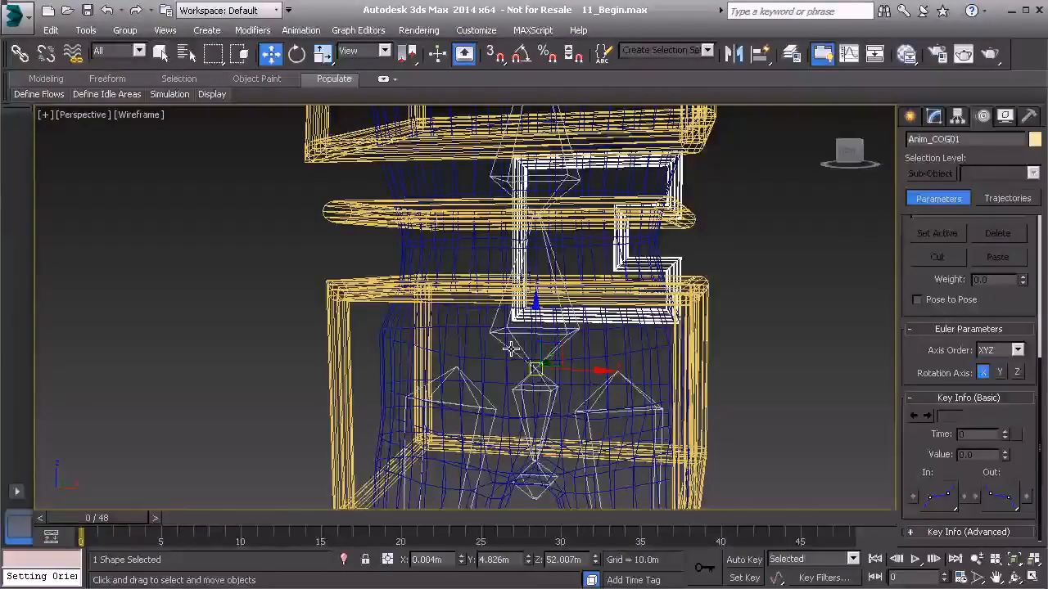
pyautogui.keyDown('alt'); pyautogui.moveTo(520, 360); pyautogui.dragTo(495, 360, button='middle'); pyautogui.keyUp('alt')
pyautogui.click(457, 343)
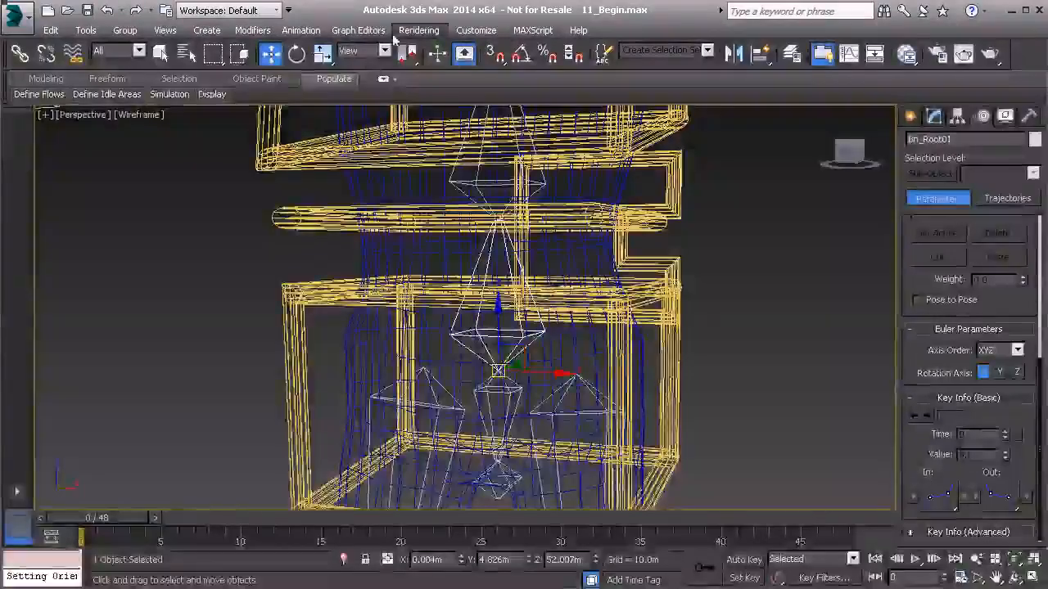
pyautogui.click(300, 30)
pyautogui.moveTo(356, 104)
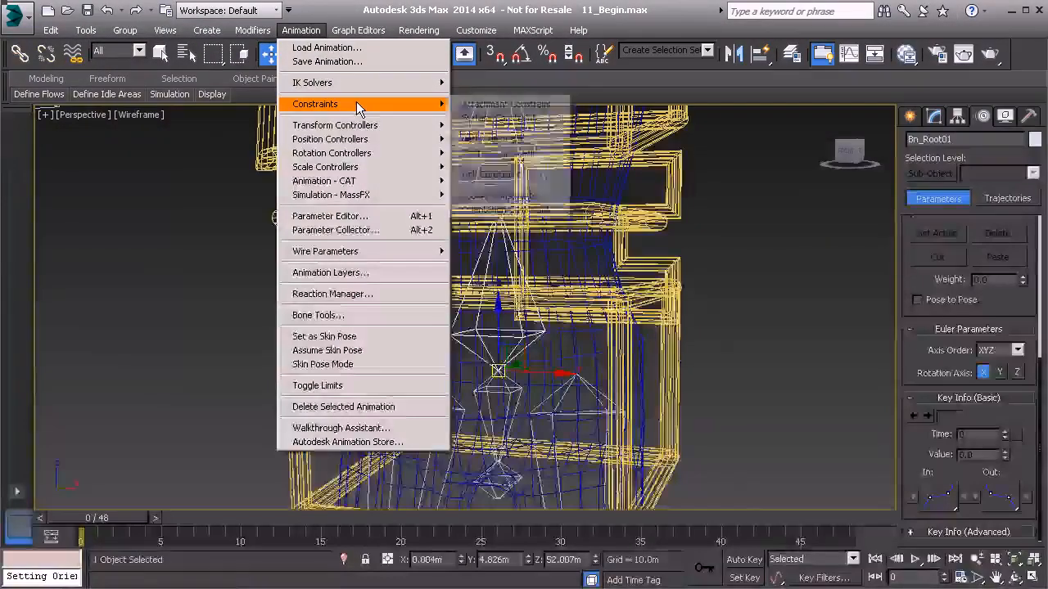
pyautogui.click(499, 206)
pyautogui.keyDown('alt'); pyautogui.moveTo(773, 293); pyautogui.dragTo(705, 288, button='middle'); pyautogui.keyUp('alt')
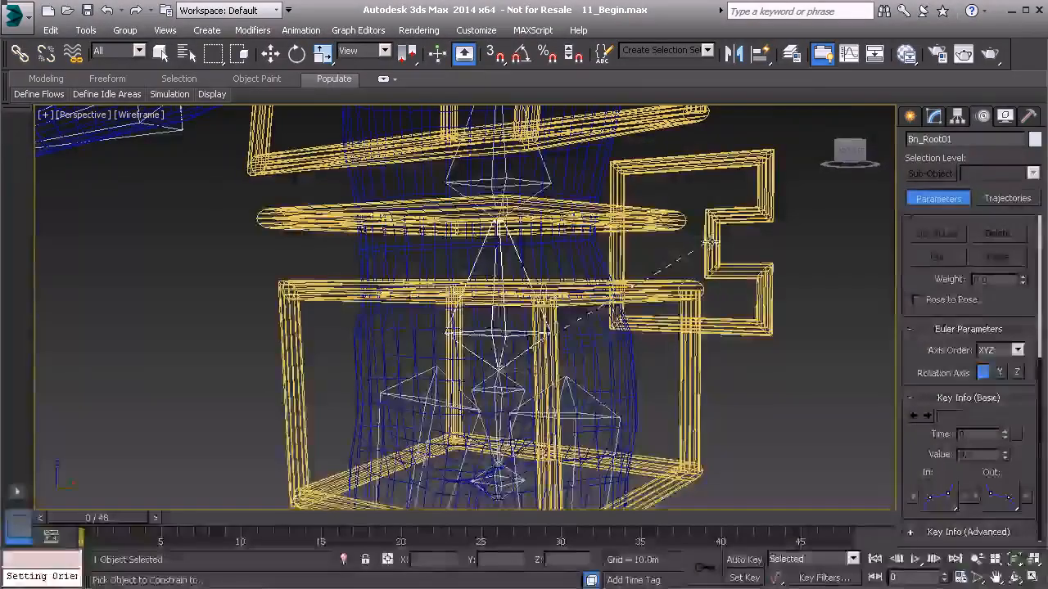
pyautogui.click(710, 243)
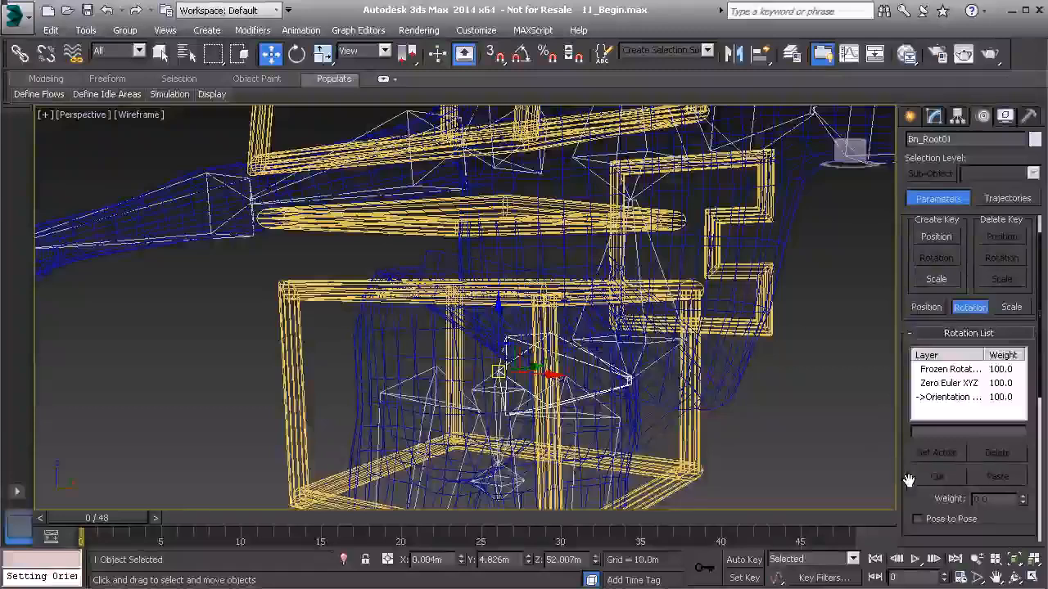
pyautogui.moveTo(908, 479); pyautogui.dragTo(892, 266)
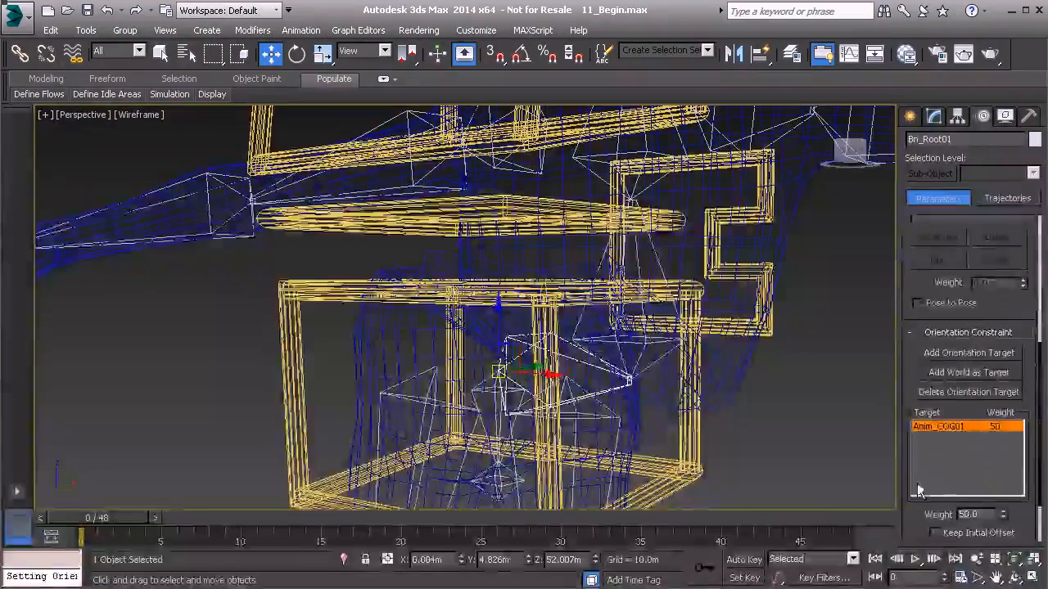
pyautogui.click(934, 532)
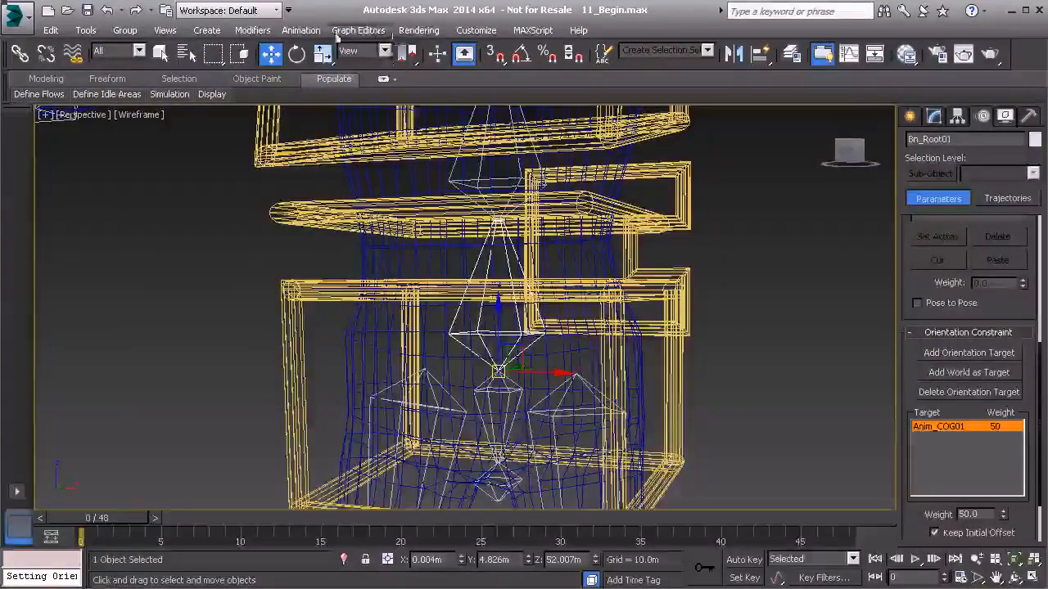
# Add a Position Constraint to the root bone Bn_Root01, targeting the Anim_COG01 control.
pyautogui.click(301, 31)
pyautogui.moveTo(344, 107)
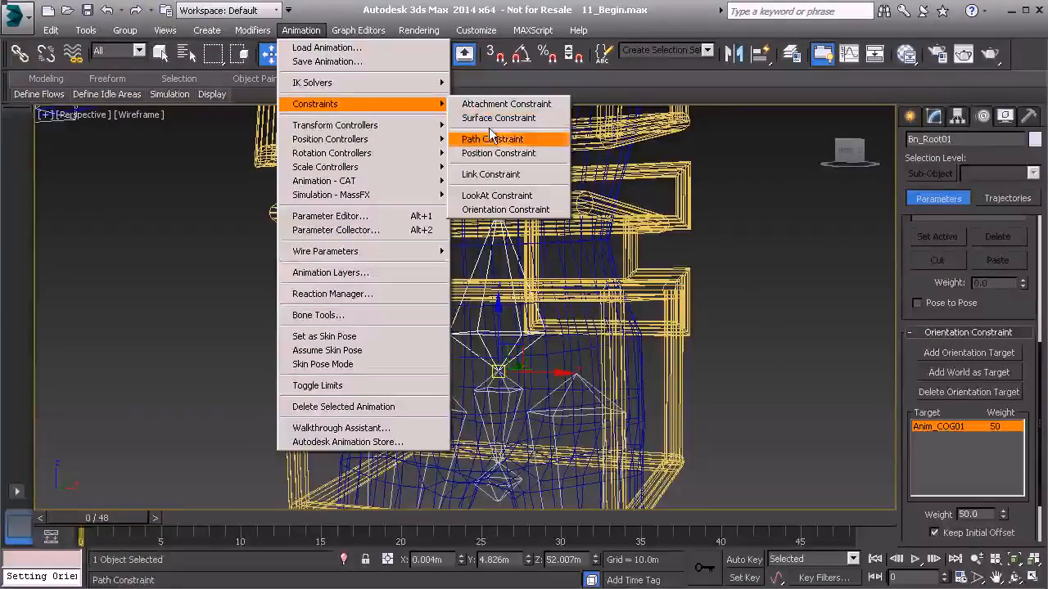
pyautogui.click(501, 152)
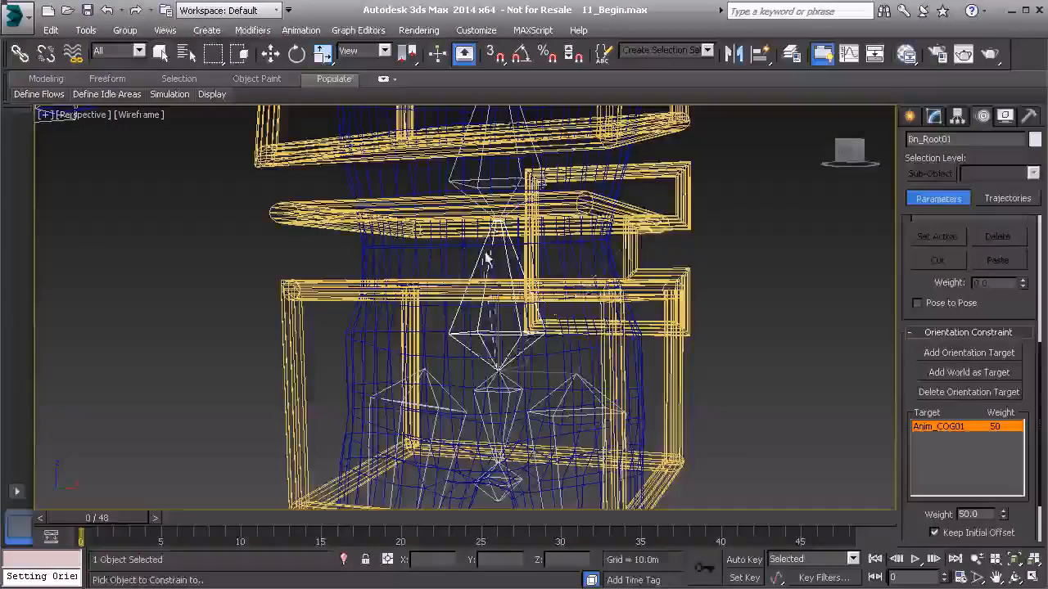
pyautogui.keyDown('alt'); pyautogui.moveTo(674, 291); pyautogui.dragTo(734, 195, button='middle'); pyautogui.keyUp('alt')
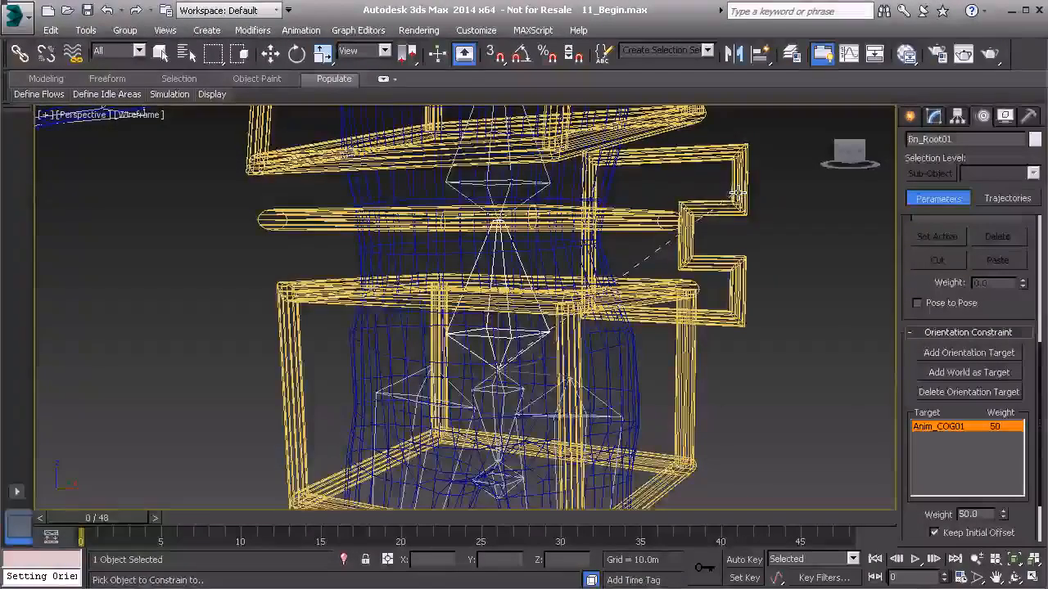
pyautogui.press('w')
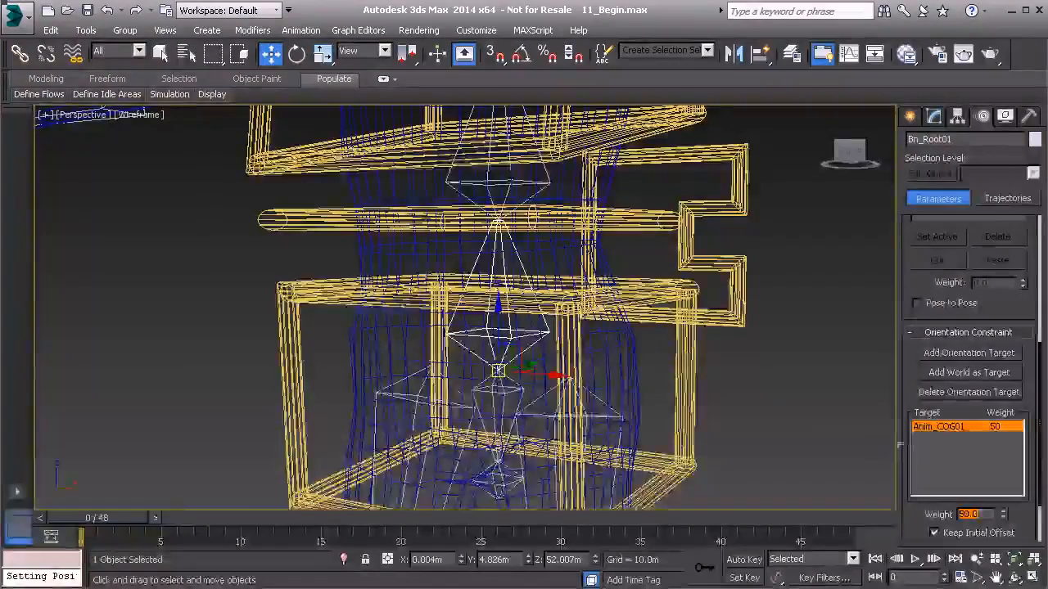
# Examine the target and offset settings of the root bone's Position Constraint.
pyautogui.scroll(-2, 904, 442)
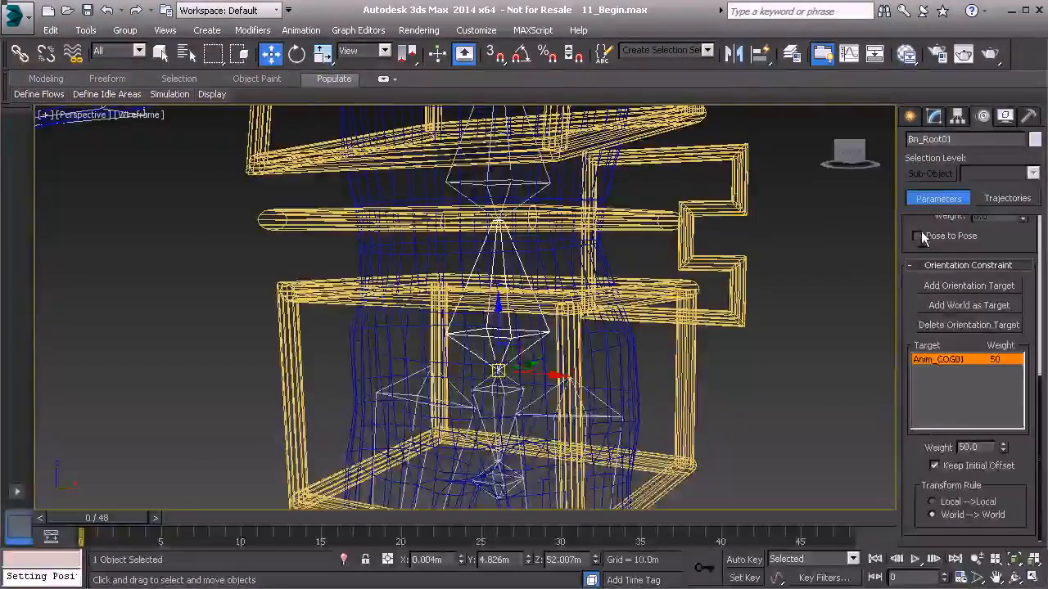
pyautogui.scroll(5, 922, 246)
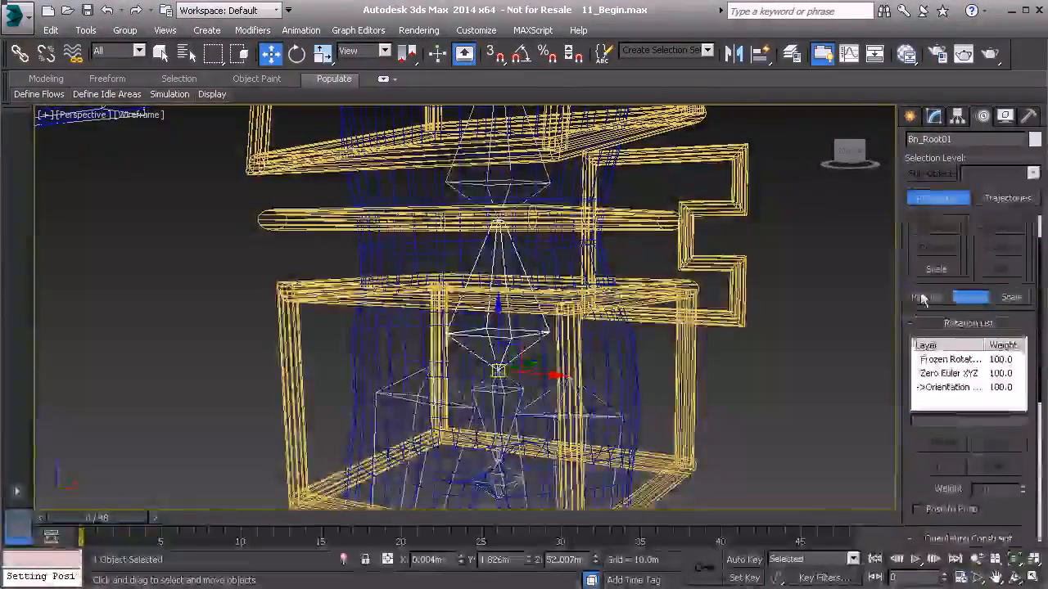
pyautogui.click(923, 298)
pyautogui.click(929, 434)
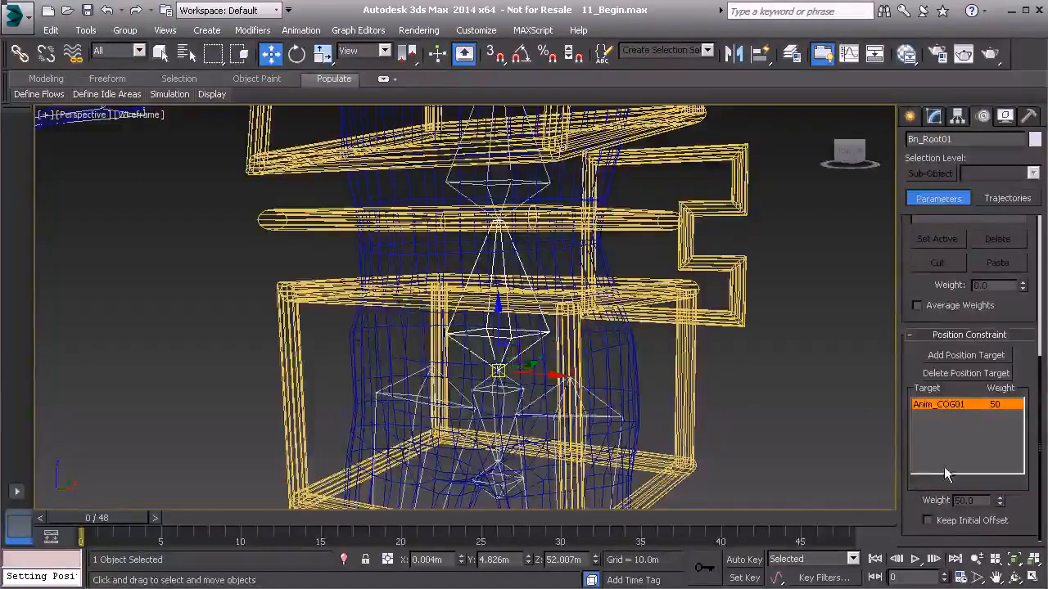
# Test the root bone's constraints by moving and rotating the Anim_COG01 control, undo both changes, and clear the selection.
pyautogui.click(700, 238)
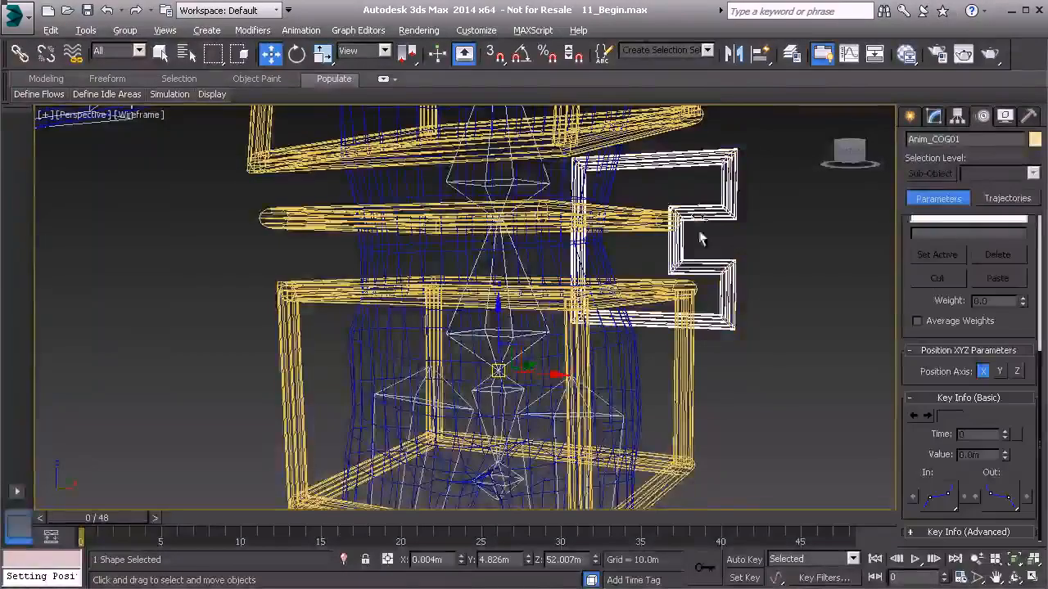
pyautogui.scroll(-5, 620, 265)
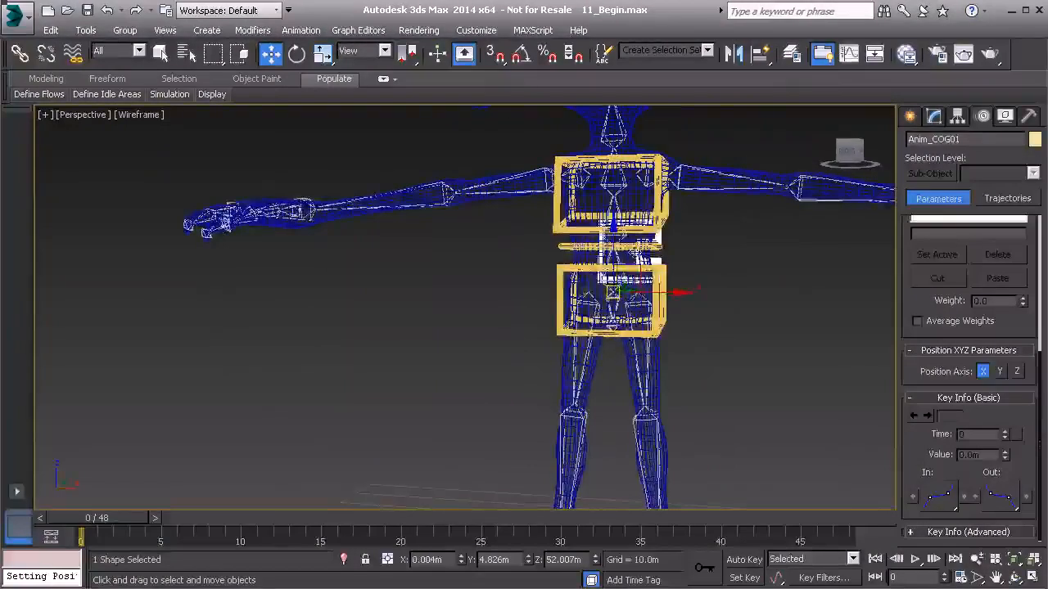
pyautogui.moveTo(643, 260); pyautogui.dragTo(674, 263)
pyautogui.hotkey('ctrl', 'z')
pyautogui.press('e')
pyautogui.hotkey('ctrl', 'z')
pyautogui.click(736, 280)
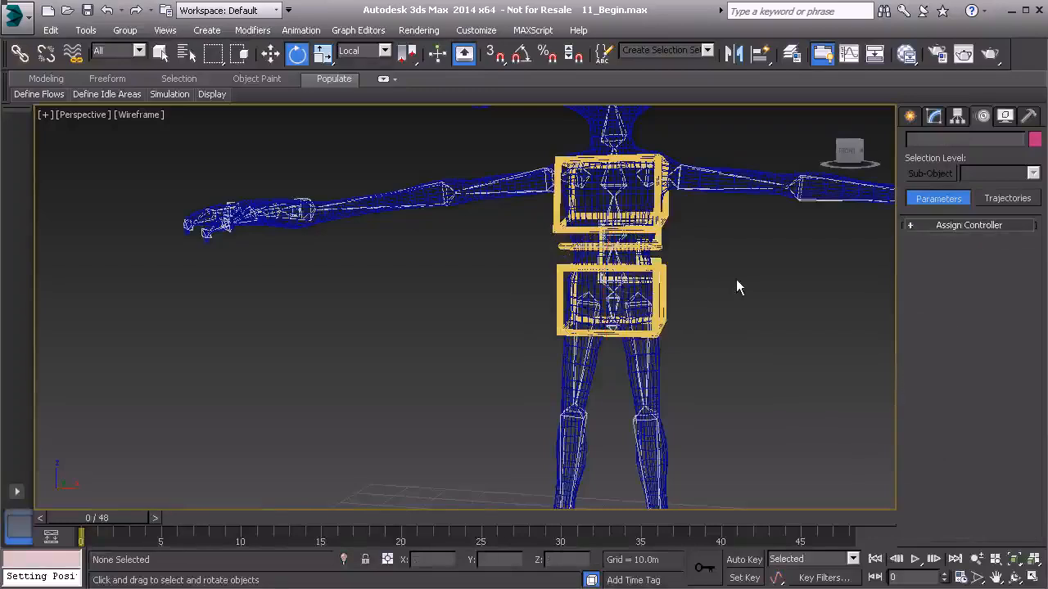
pyautogui.moveTo(628, 273); pyautogui.dragTo(427, 279, button='middle')
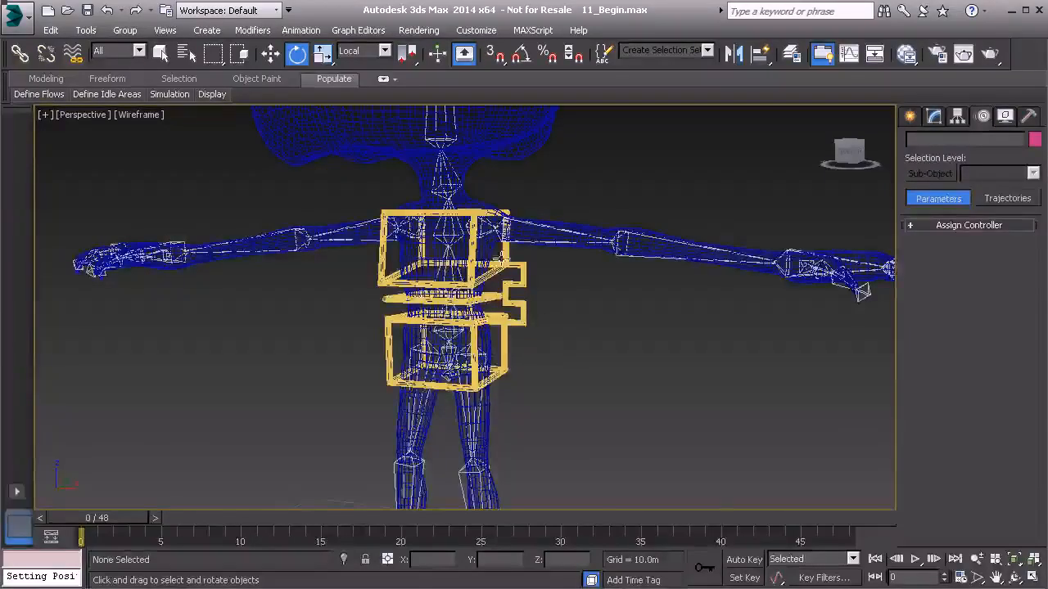
pyautogui.moveTo(449, 350); pyautogui.dragTo(435, 449, button='middle')
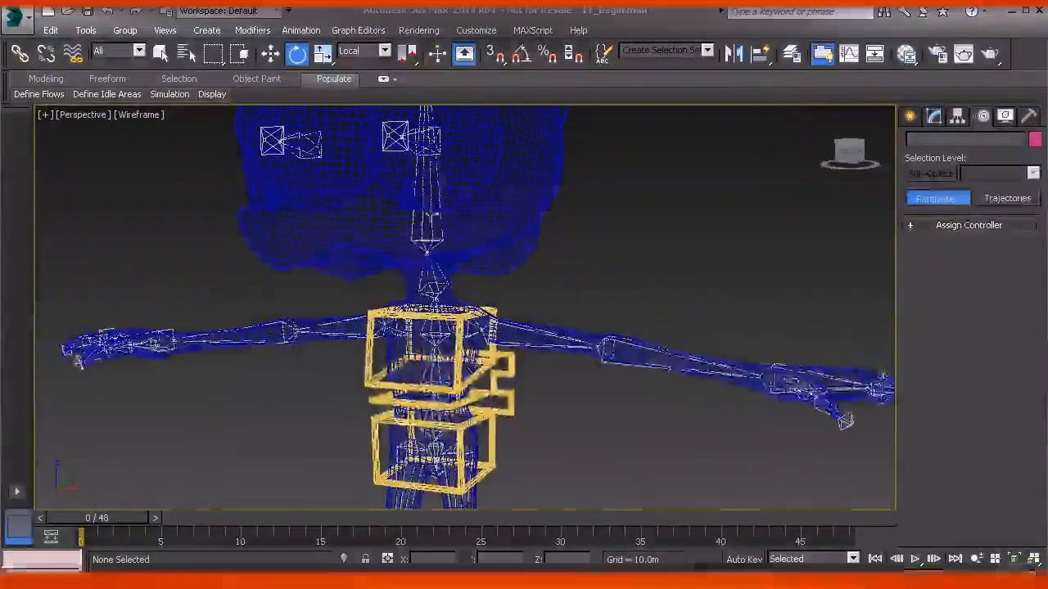